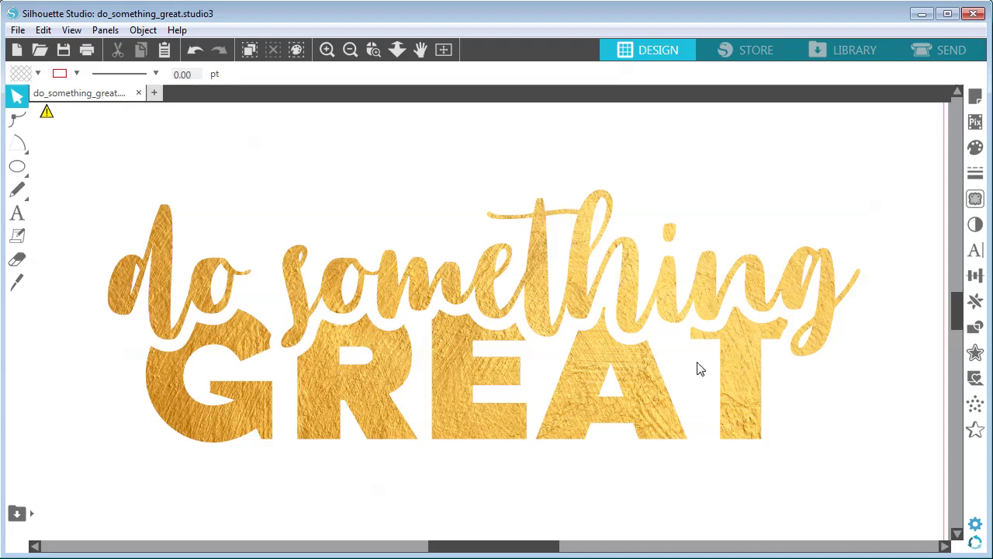
Step: Start a new Untitled-7 design, choose the Text tool and set a black text fill
click(155, 93)
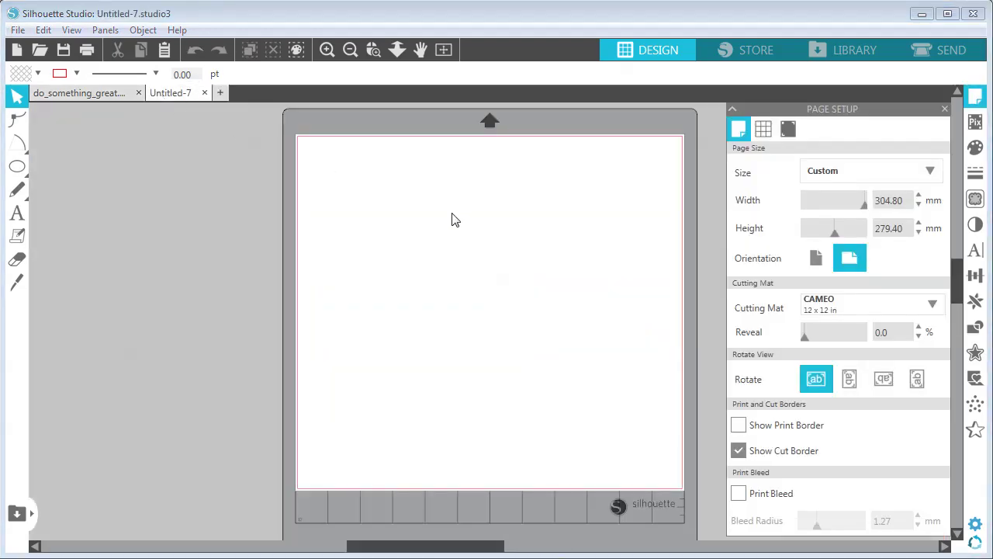
click(17, 214)
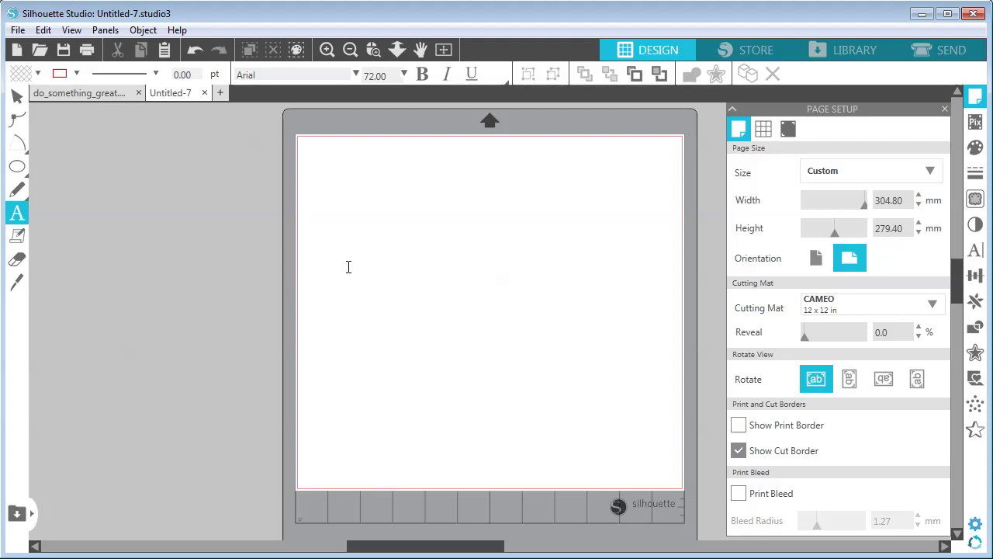
click(37, 73)
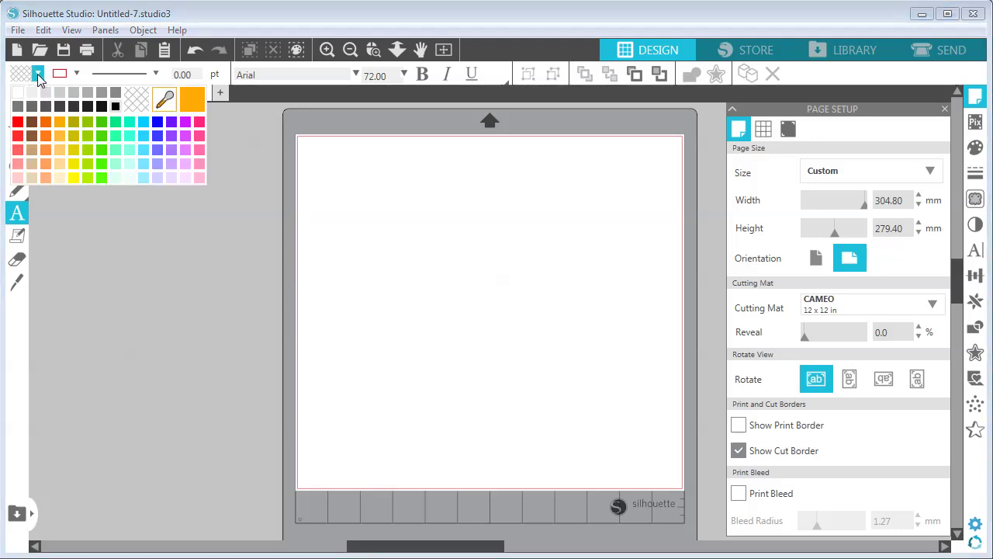
click(115, 106)
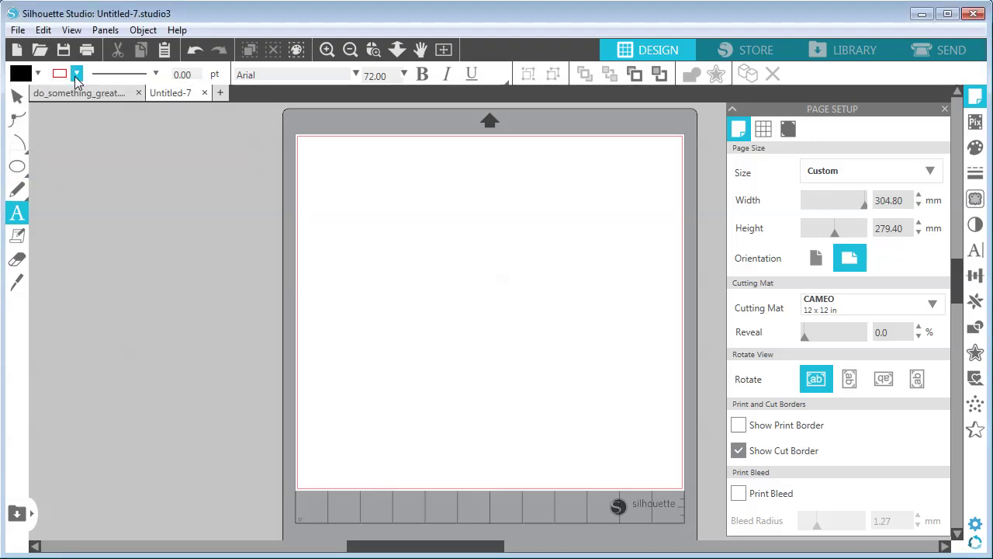
click(76, 74)
Step: Choose a line colour and write 'do something' on the mat
click(174, 103)
click(362, 267)
text(do somet)
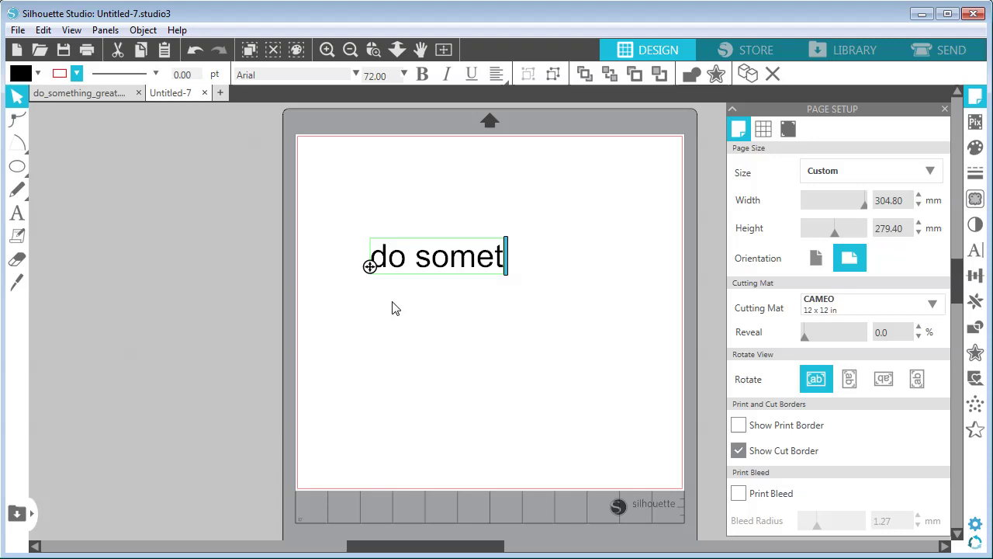
text(hing)
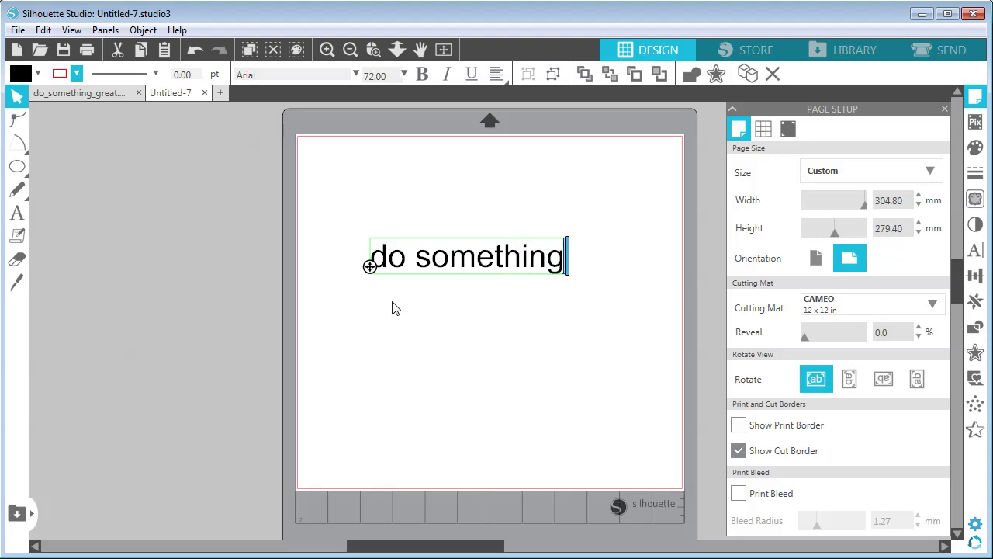
click(346, 222)
Step: Change the 'do something' text to the Annamellia font
drag(346, 222, 620, 315)
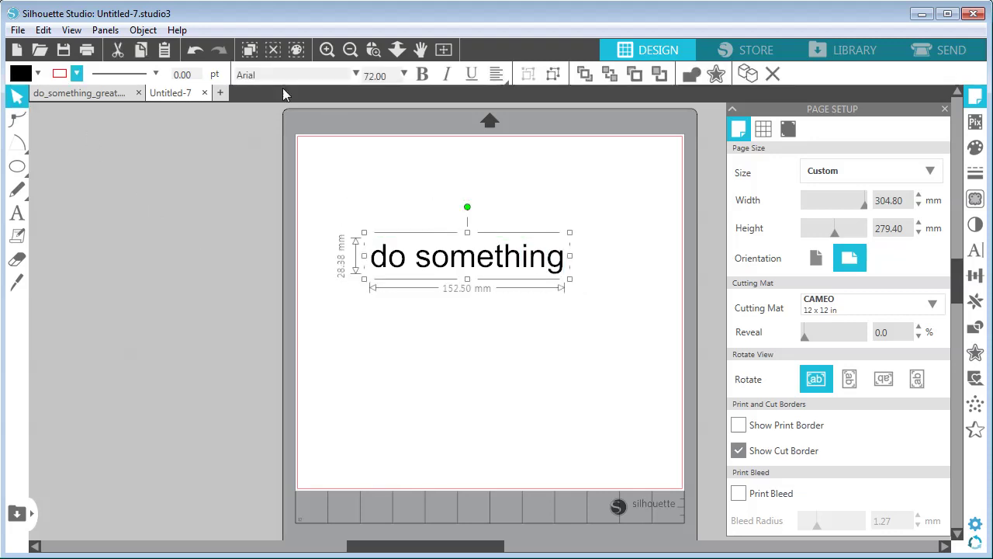
drag(278, 75, 235, 75)
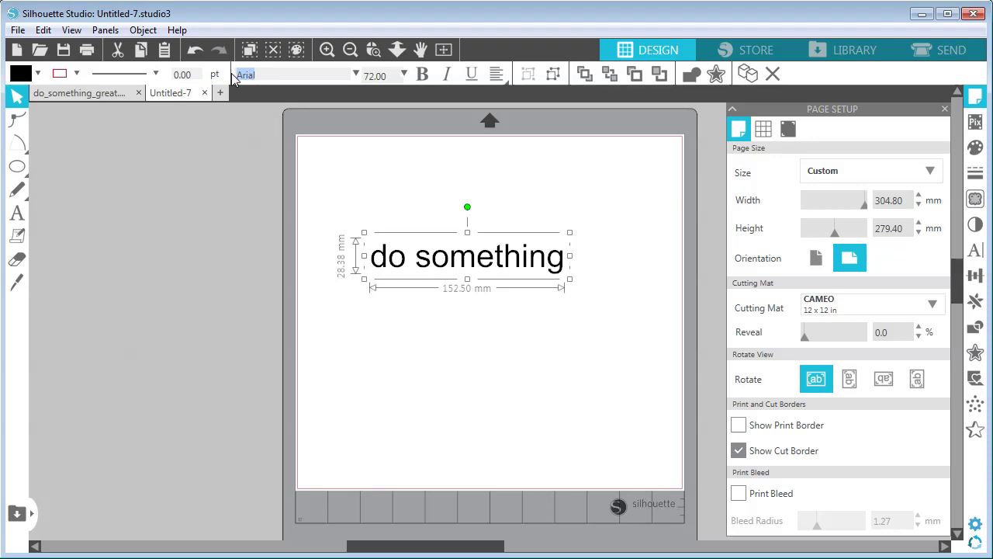
text(annamellia)
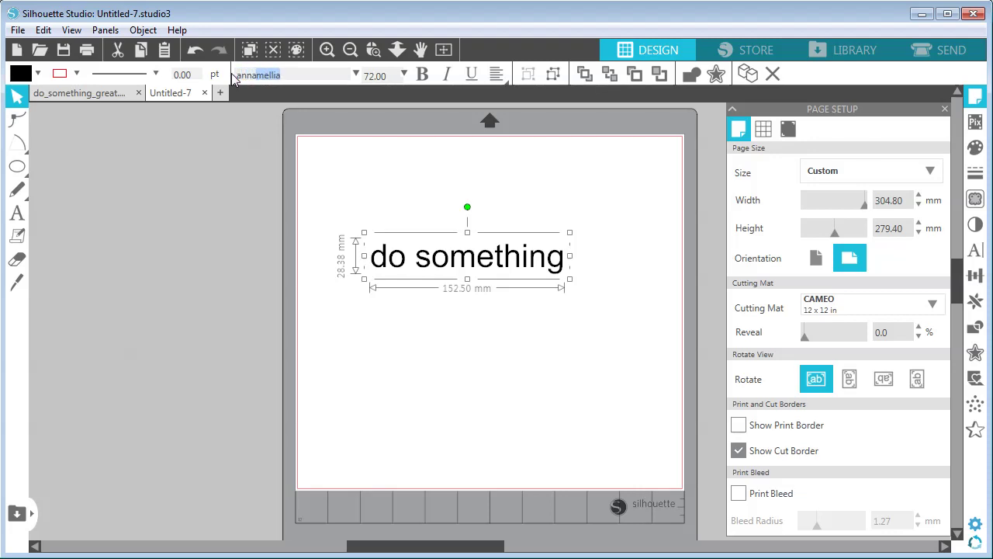
key(Return)
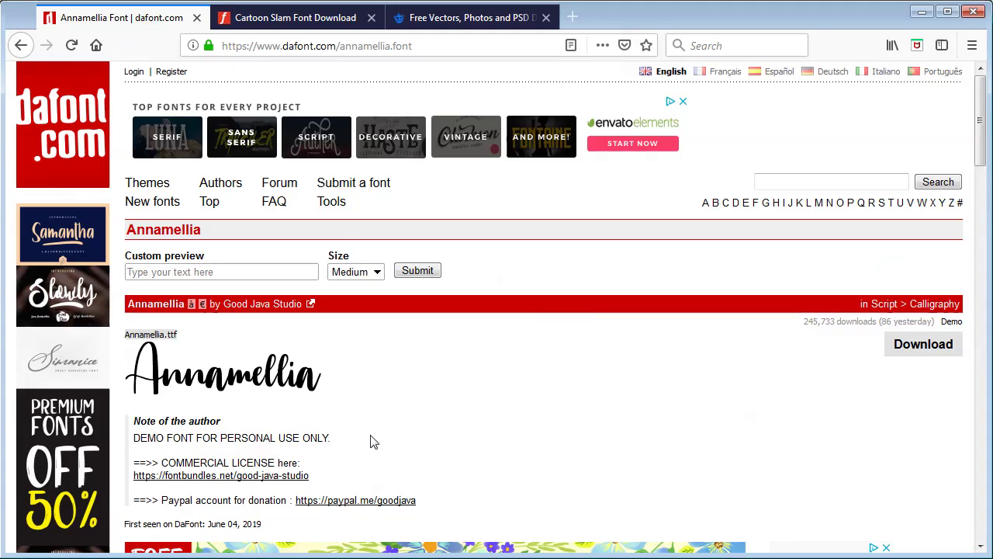
Step: Highlight the 'FOR PERSONAL USE ONLY' licence note on the dafont Annamellia page
drag(200, 439, 341, 442)
click(344, 443)
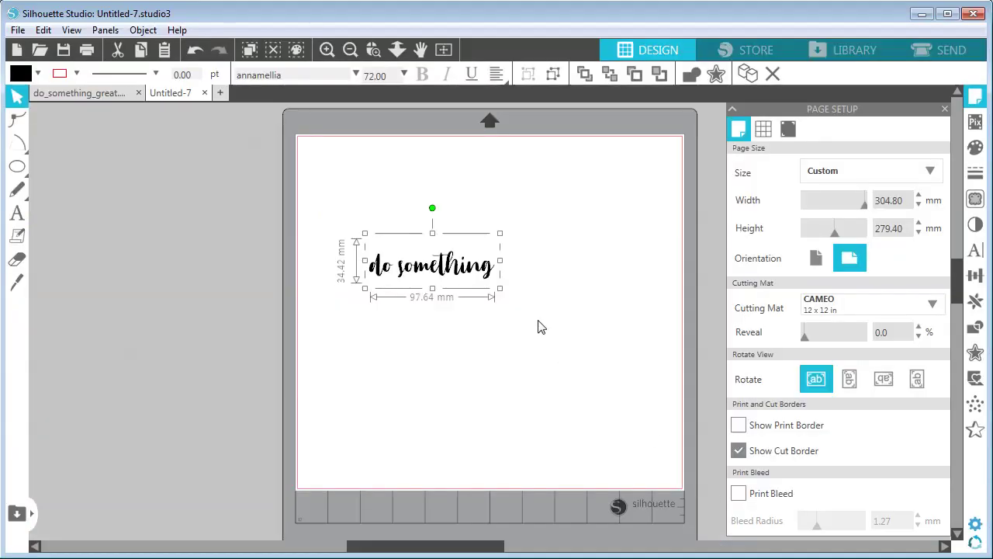
Step: Scale 'do something' up to 167.50 mm wide and place a duplicate below for editing
drag(500, 288, 588, 327)
drag(519, 306, 525, 273)
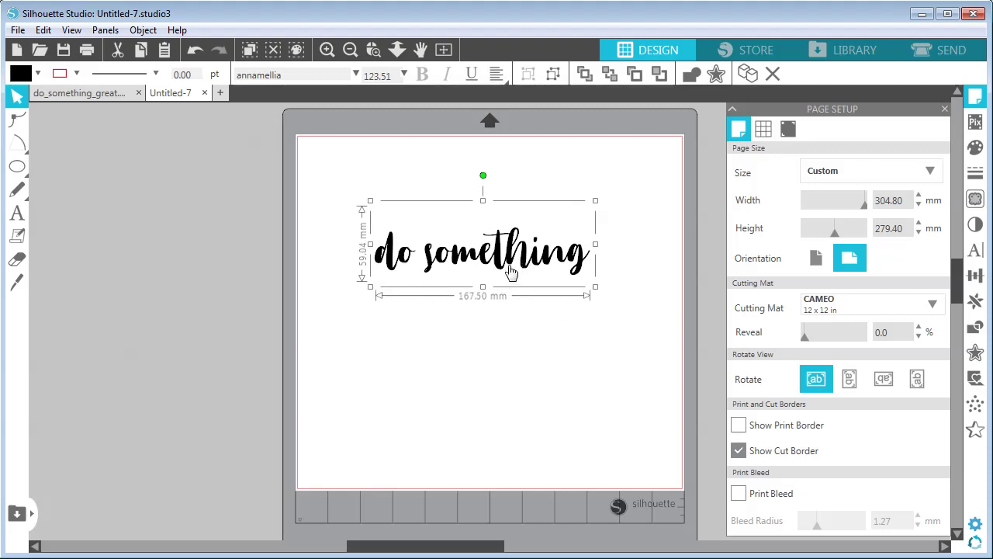
click(747, 74)
drag(550, 257, 357, 323)
click(545, 308)
double_click(545, 308)
Step: Change the copy's text to 'GREAT' and centre it under 'do something'
text(GRE)
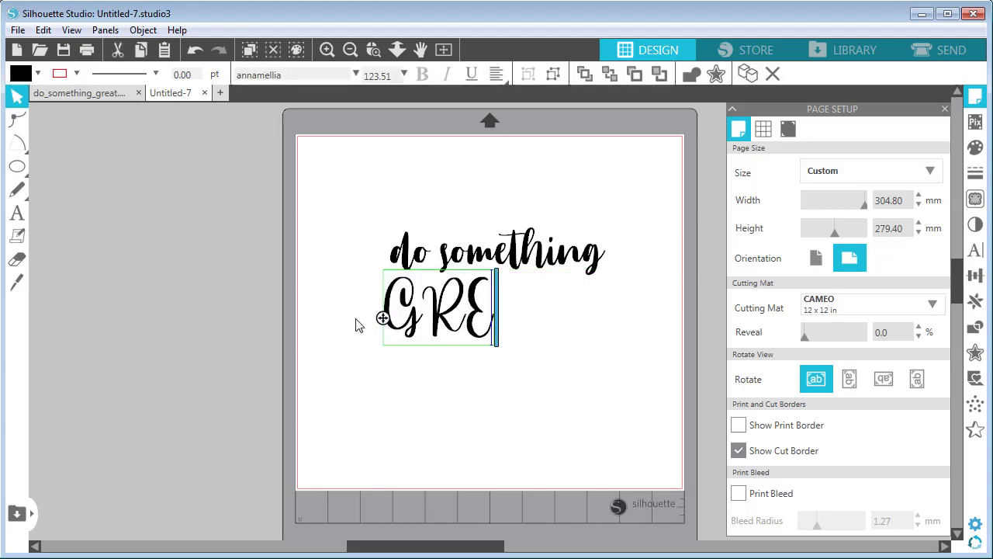
text(AT)
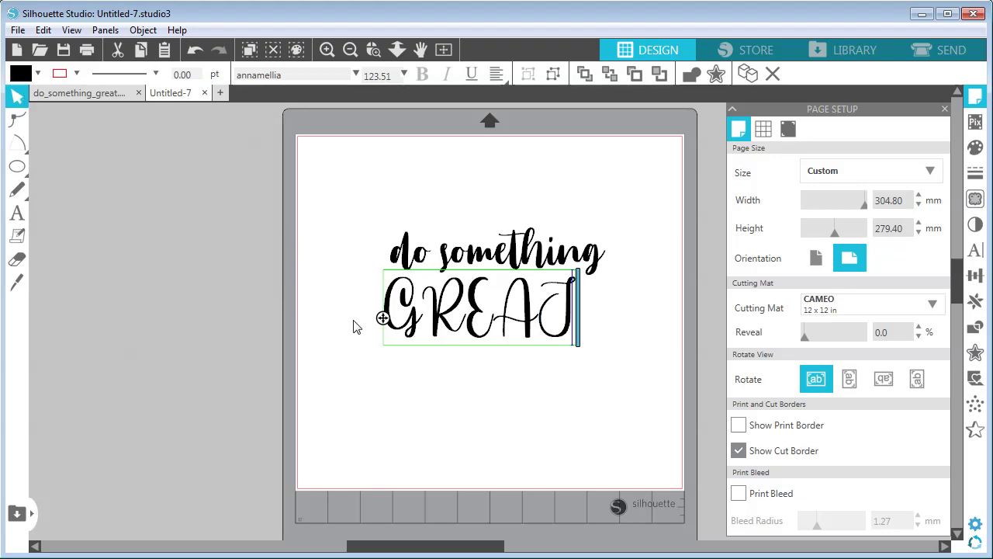
click(353, 326)
drag(370, 315, 381, 321)
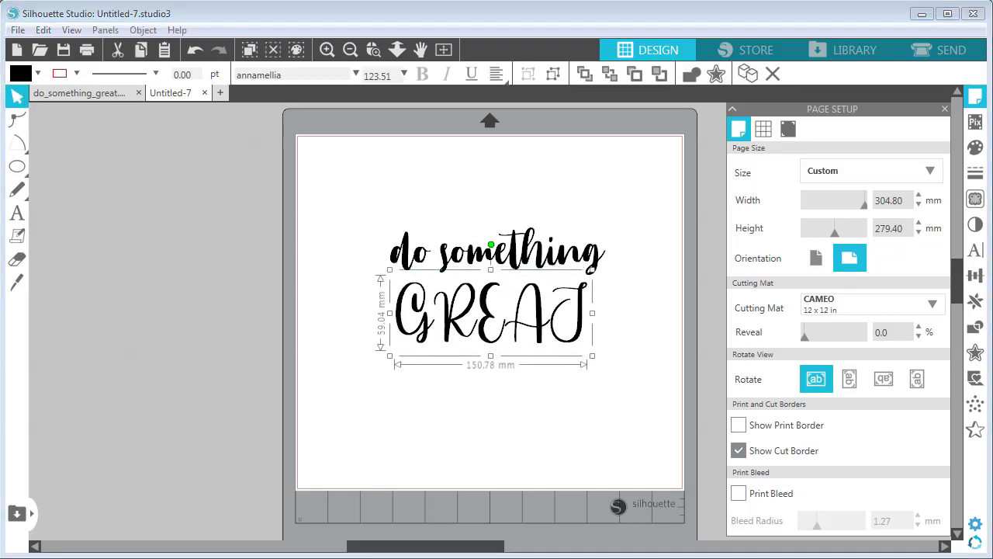
Step: Set GREAT in the Cartoon Slam font
click(237, 74)
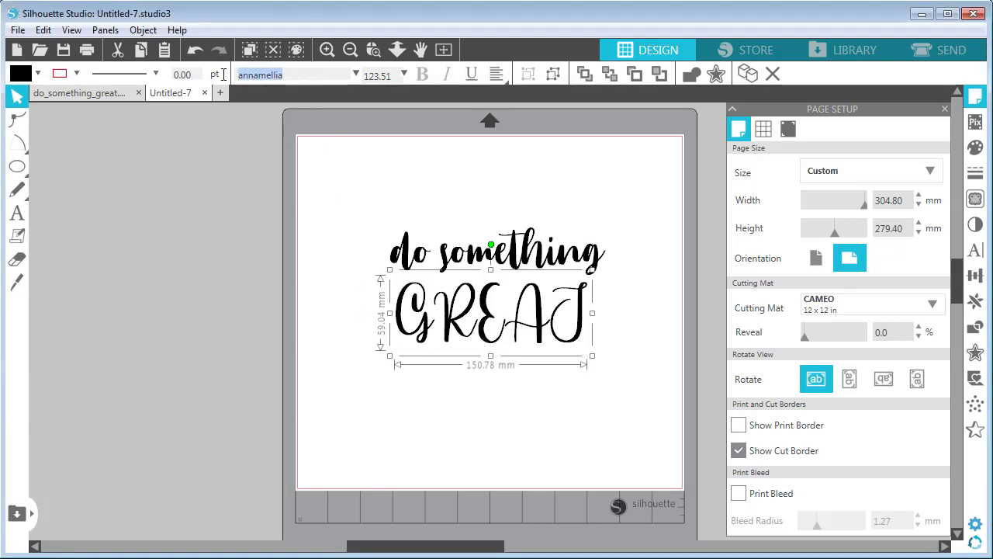
text(cartoon Slam)
key(Return)
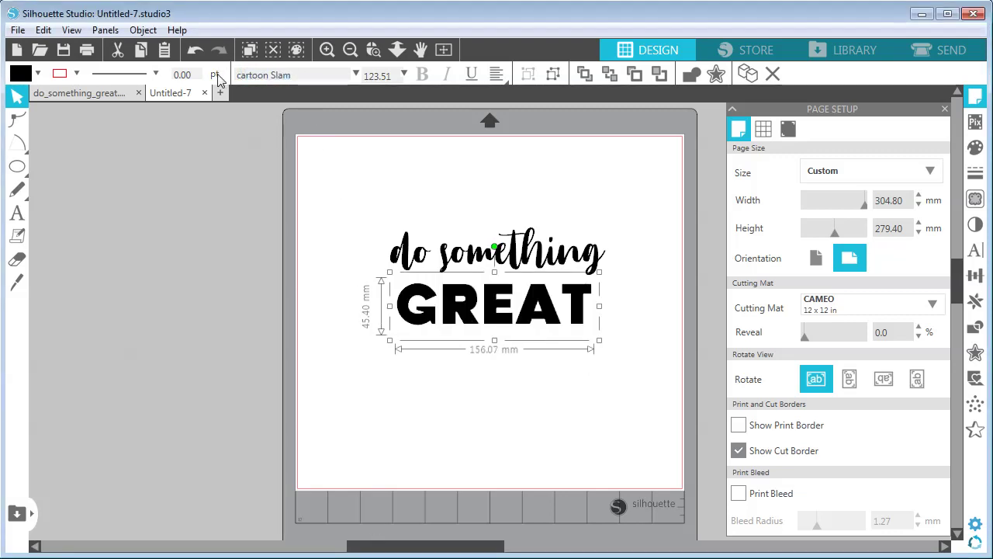
Step: View the Cartoon Slam font page in Firefox, then return to Silhouette Studio
key(alt+Tab)
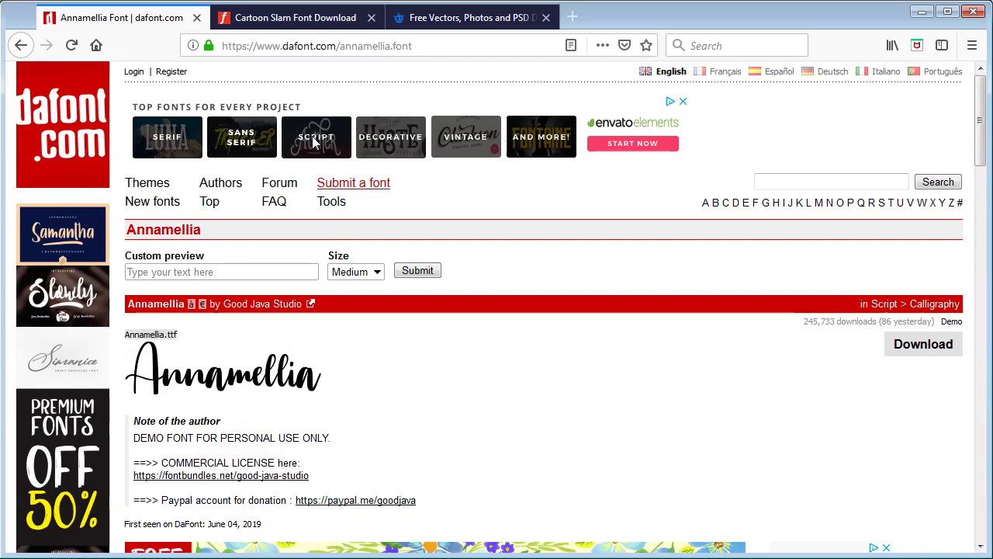
click(291, 20)
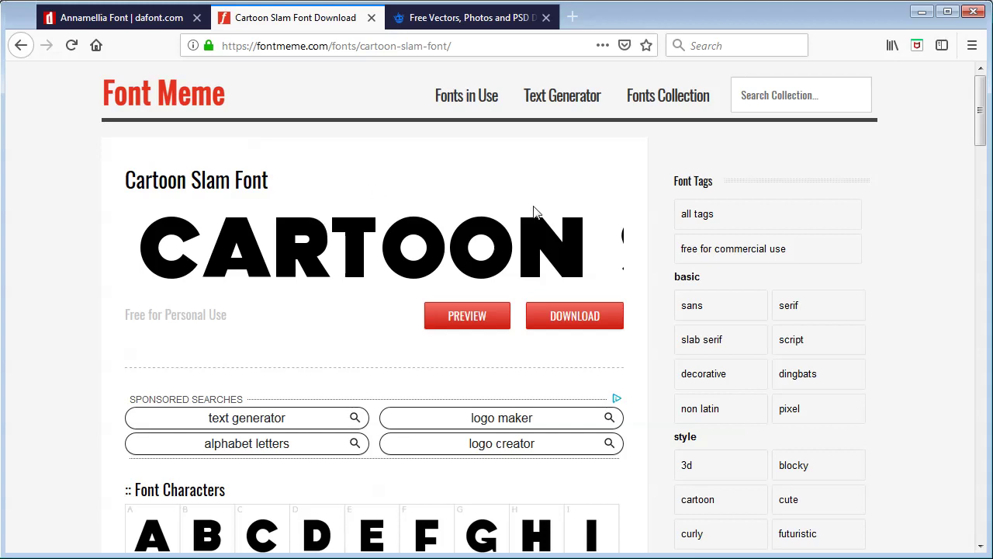
key(alt+Tab)
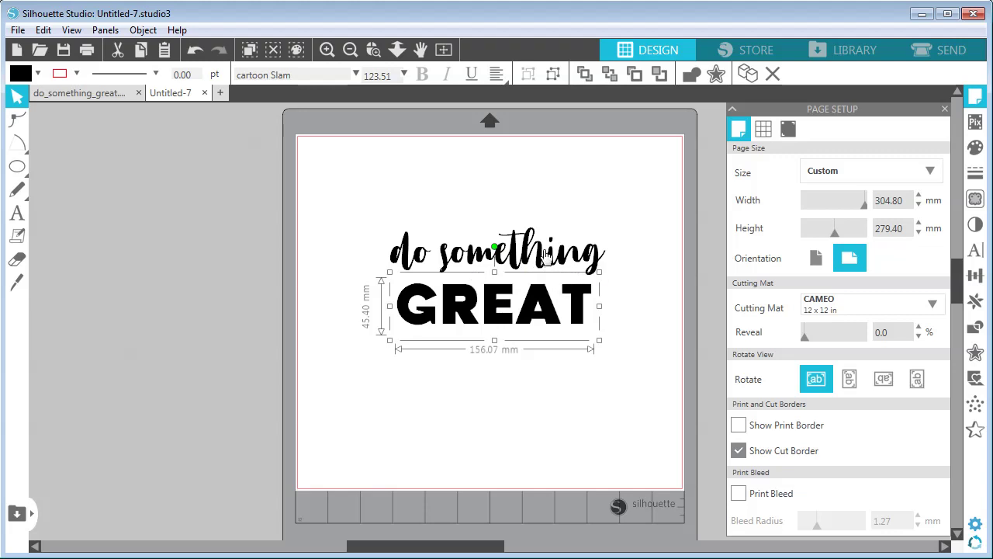
Step: Lower 'do something' so it overlaps the top of GREAT, then reselect the script text
drag(544, 255, 549, 278)
click(567, 222)
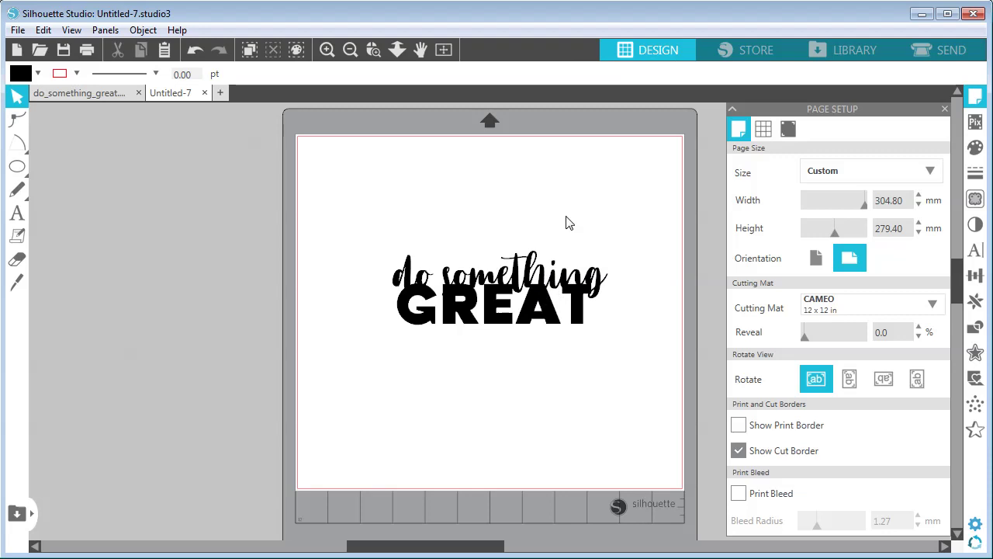
click(324, 50)
click(420, 49)
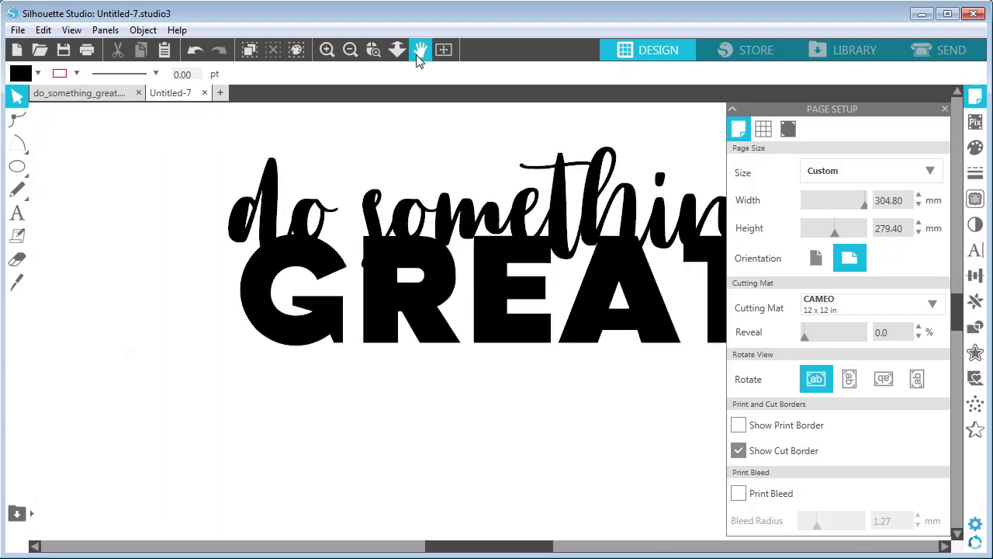
drag(459, 111, 419, 202)
click(373, 50)
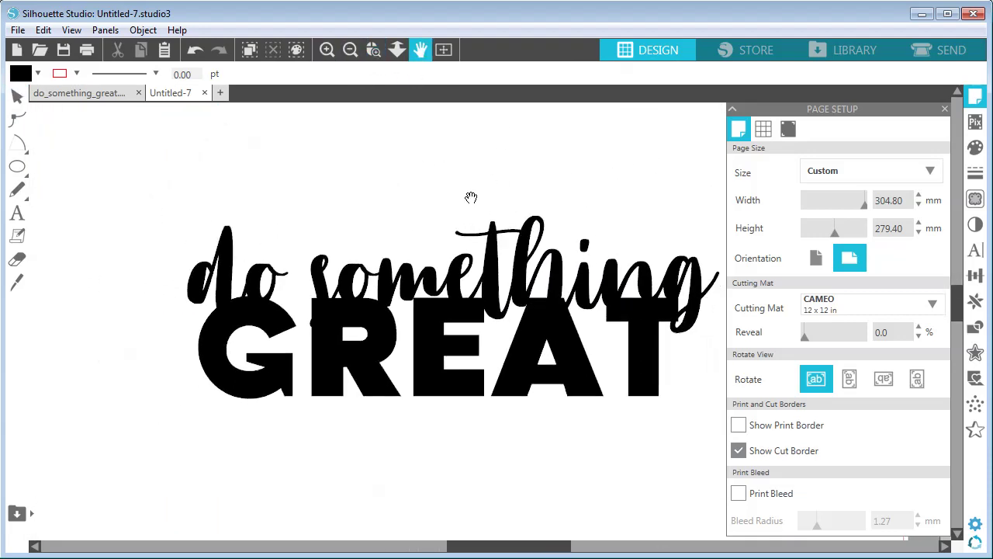
click(19, 96)
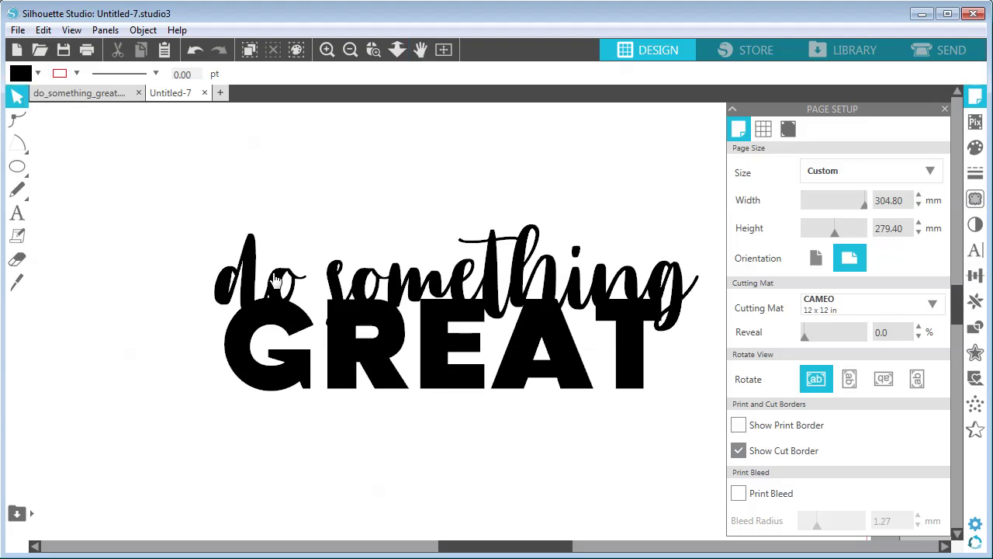
click(417, 285)
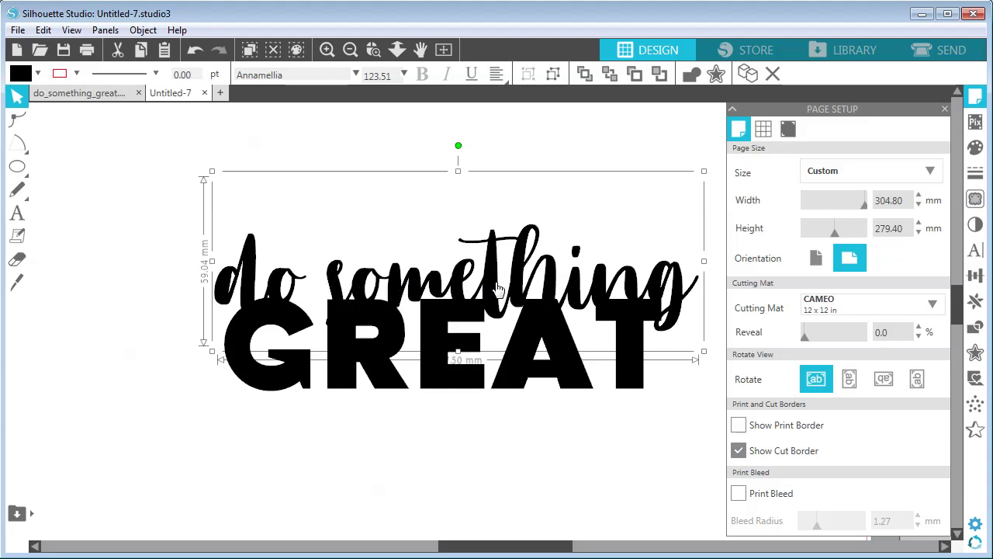
Step: Give the 'do something' script a light grey 10 pt outline and close Page Setup
click(76, 74)
click(83, 95)
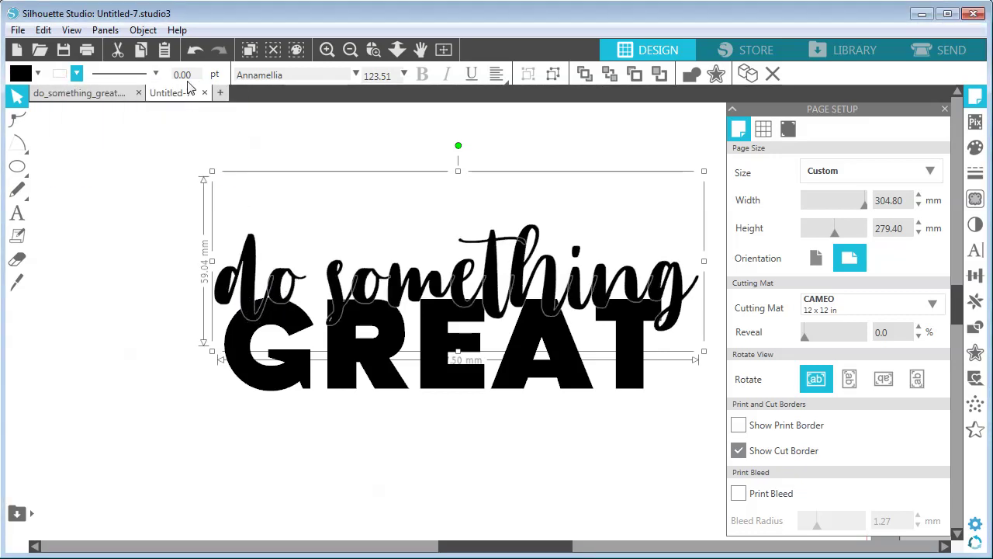
drag(194, 75, 165, 77)
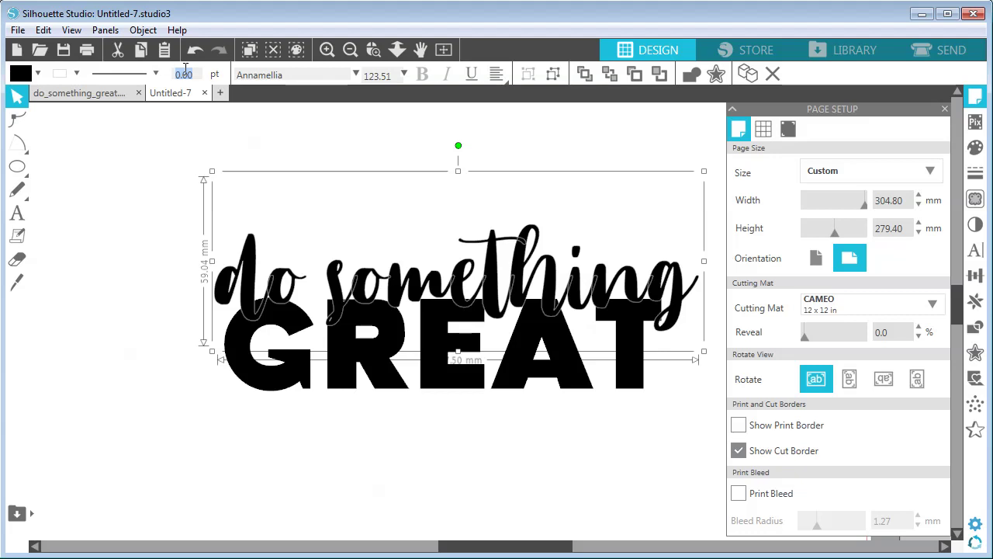
text(10)
key(Return)
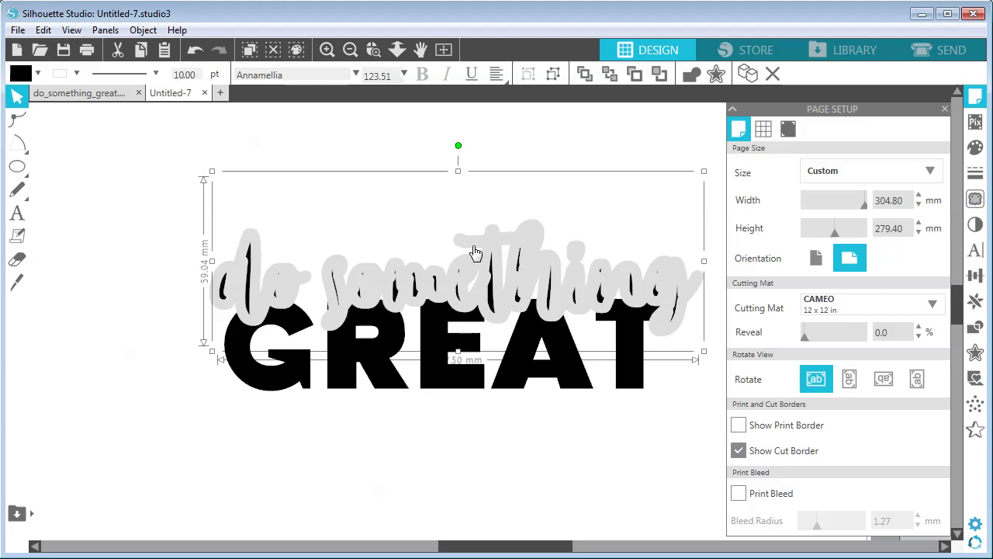
click(945, 109)
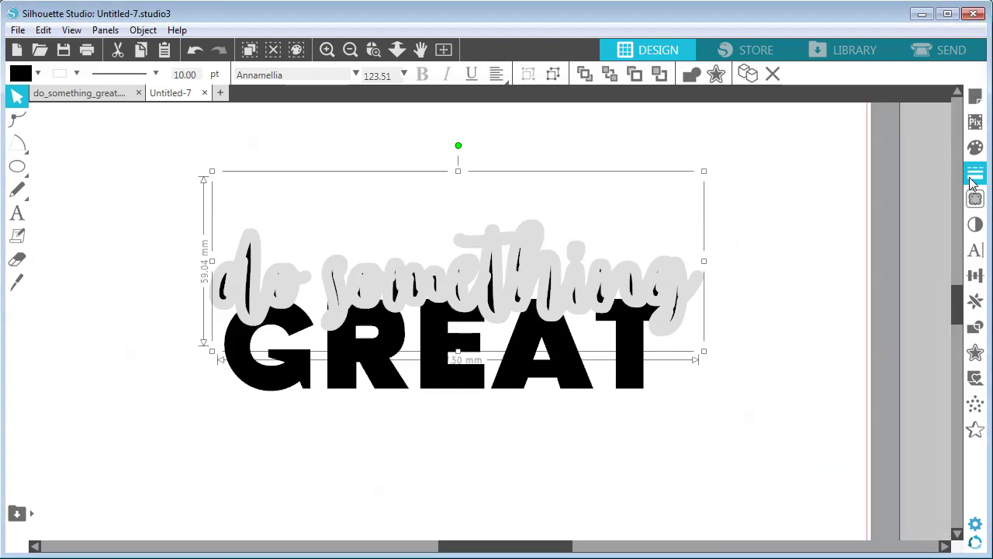
Step: Place the outline outside the script letters and thicken it to 15 pt
click(973, 175)
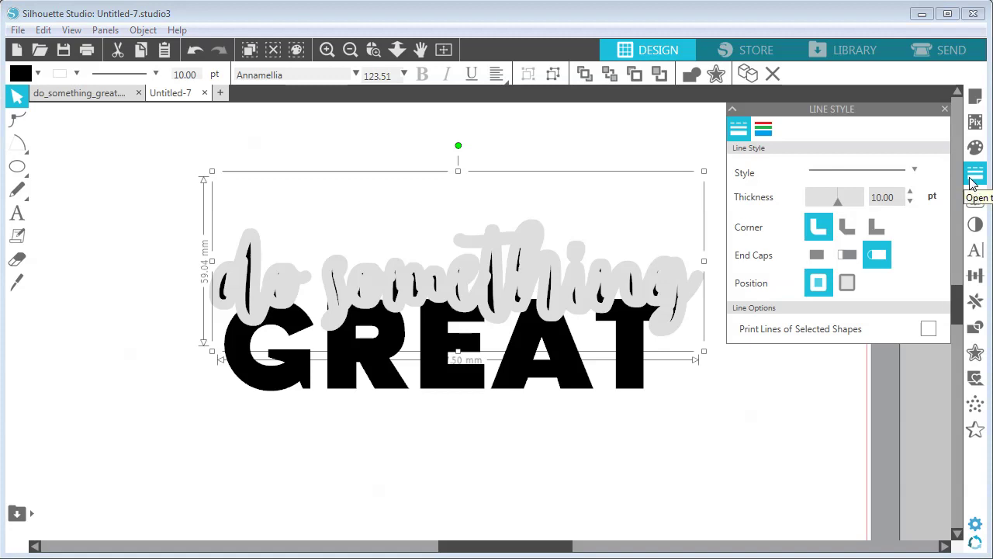
click(847, 284)
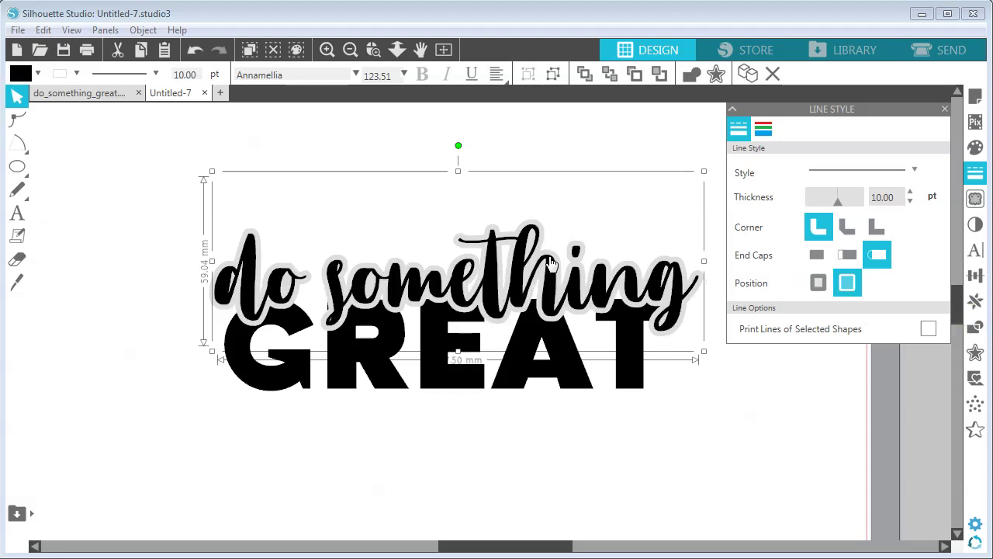
double_click(197, 76)
text(15)
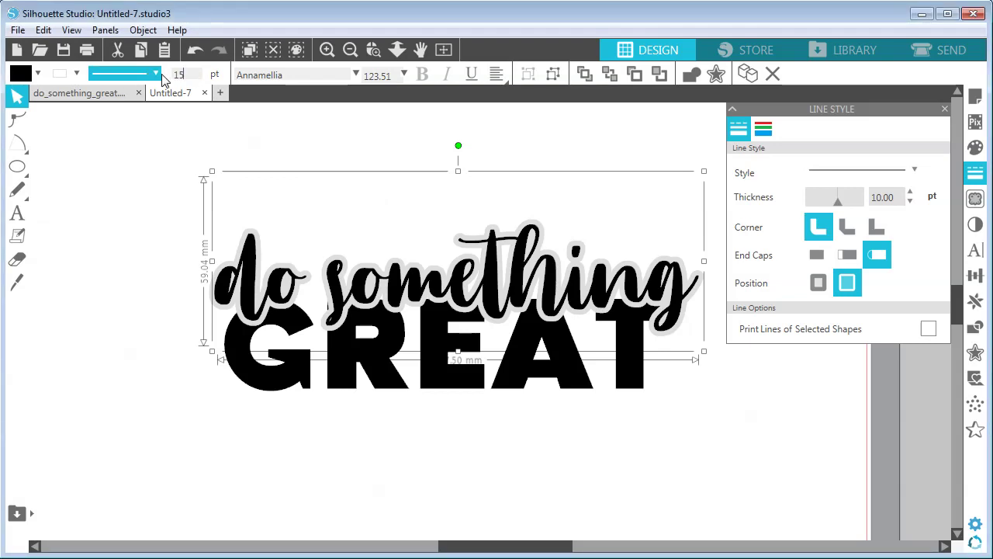
key(Return)
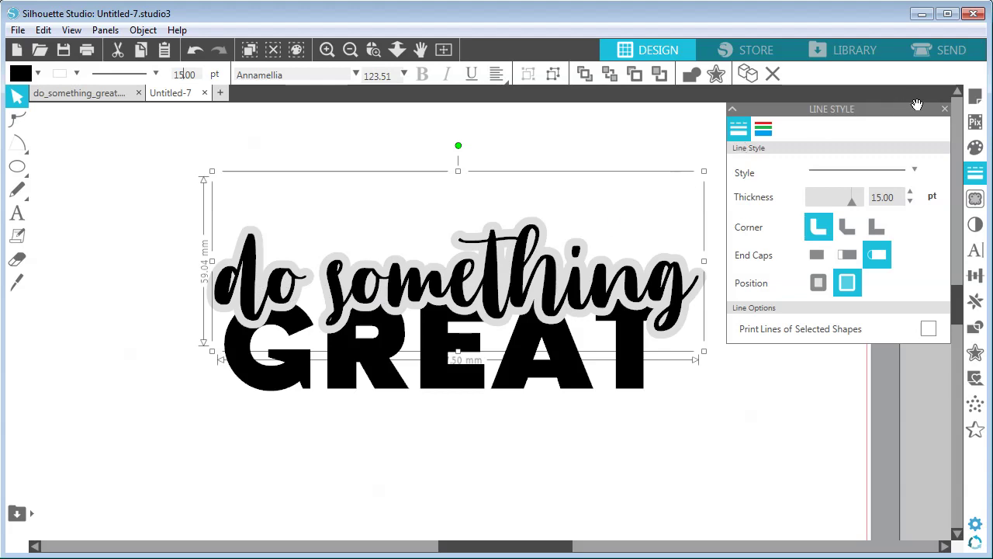
click(944, 110)
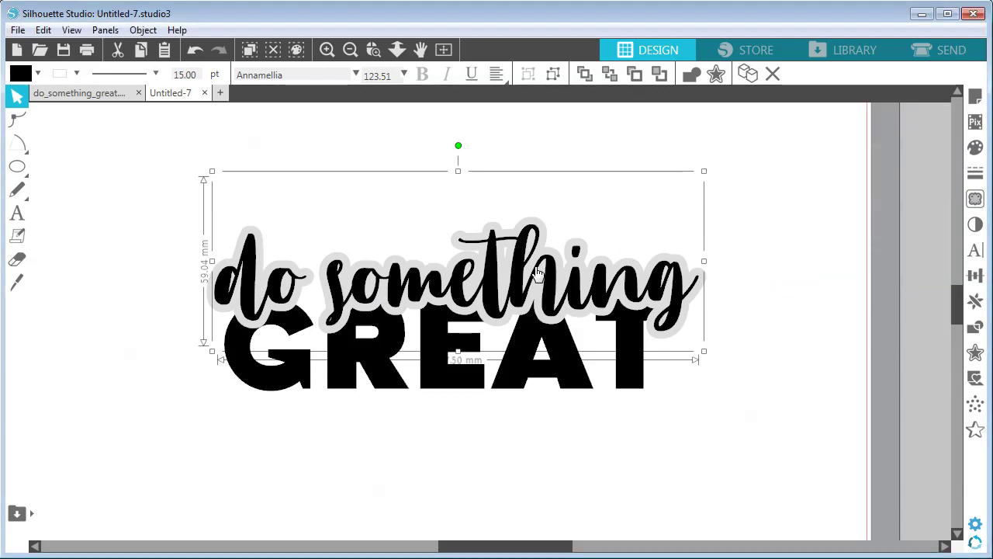
Step: Shift 'do something' slightly left and zoom in to inspect its overlap with GREAT
drag(538, 272, 533, 275)
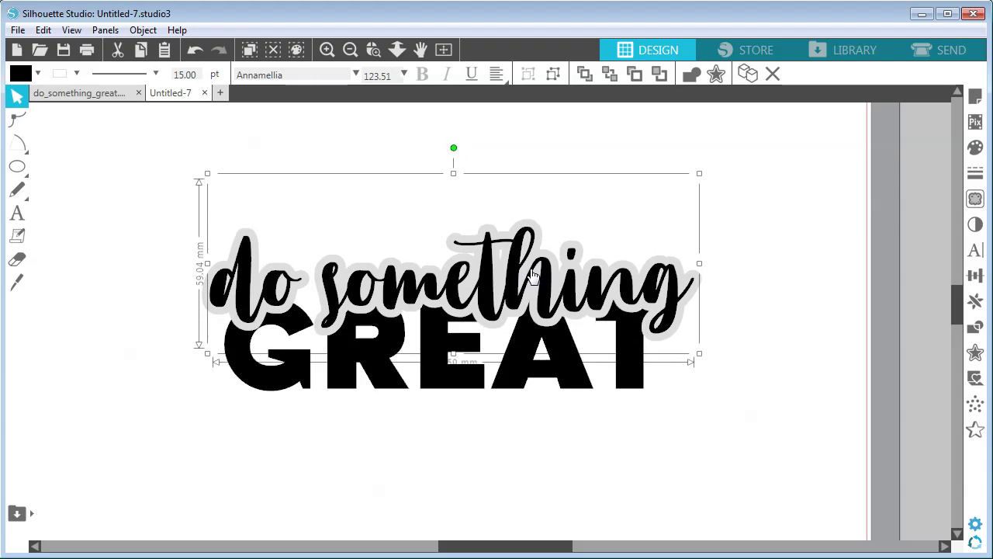
click(327, 50)
click(420, 49)
drag(209, 273, 353, 306)
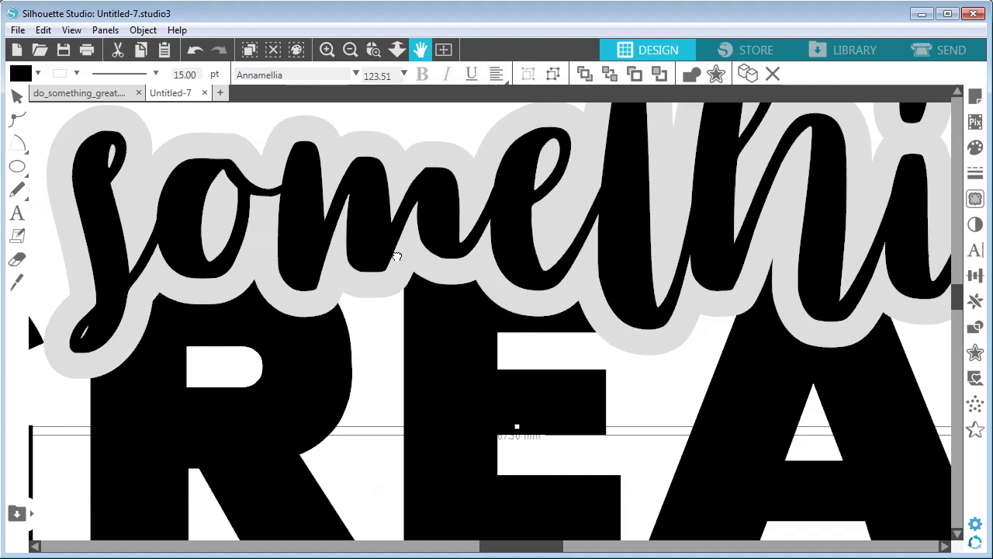
drag(233, 318, 497, 268)
drag(287, 342, 343, 333)
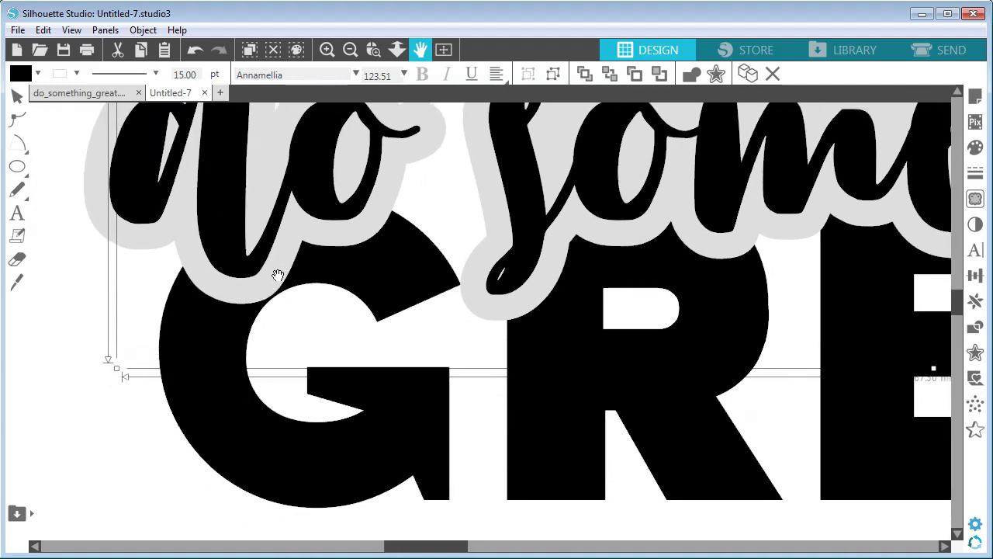
click(350, 50)
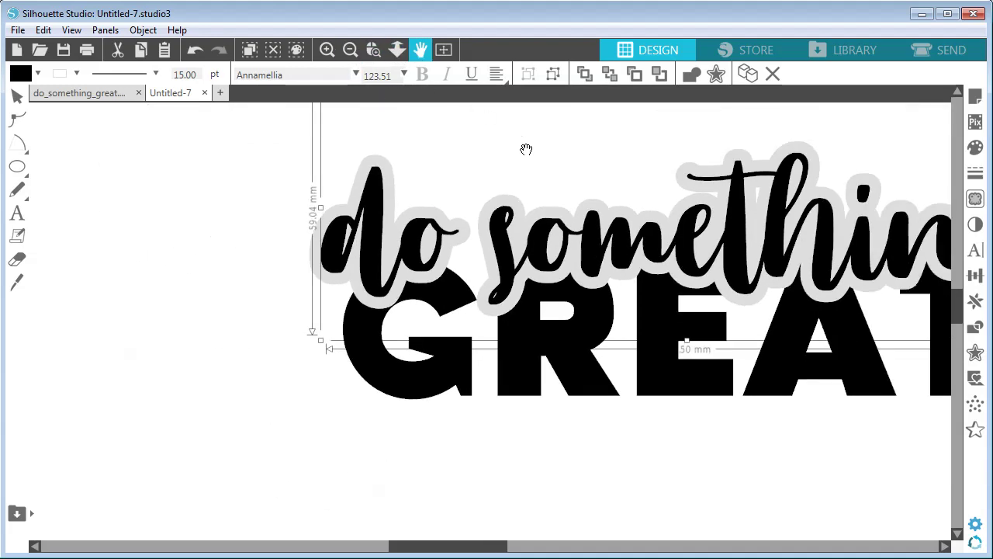
drag(525, 148, 340, 188)
Step: Nudge the script text up, down and left with arrow keys, then deselect to check placement
click(17, 95)
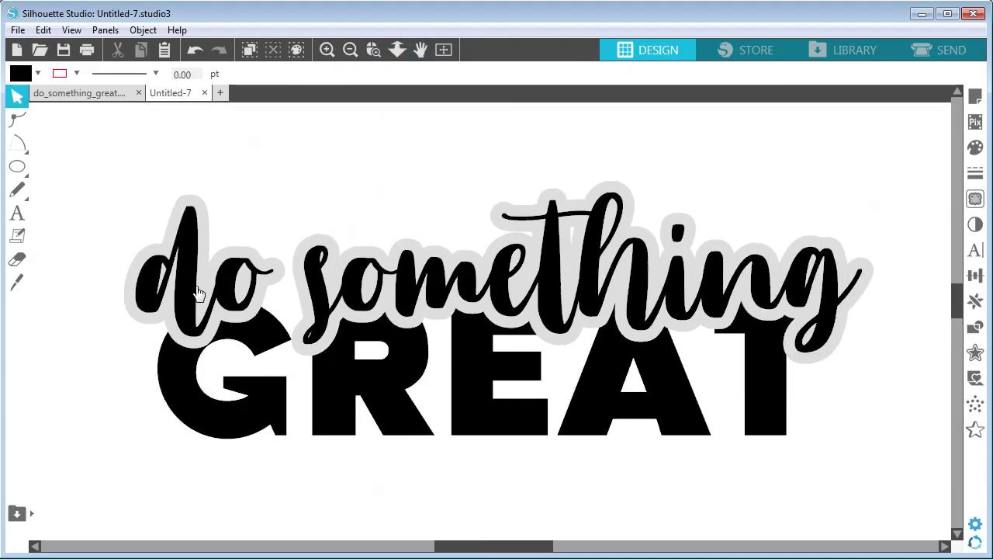
key(Up)
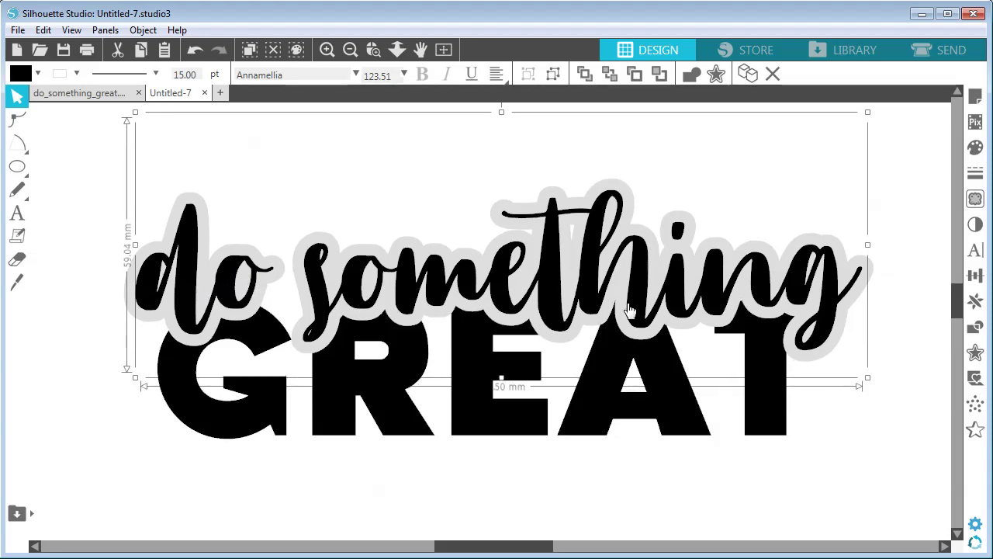
key(Down)
key(Left)
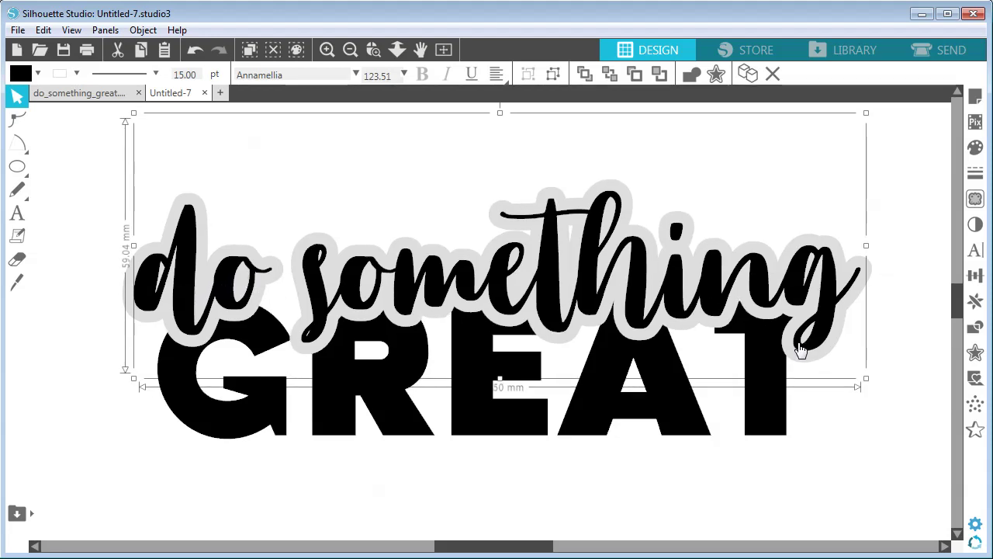
key(Left)
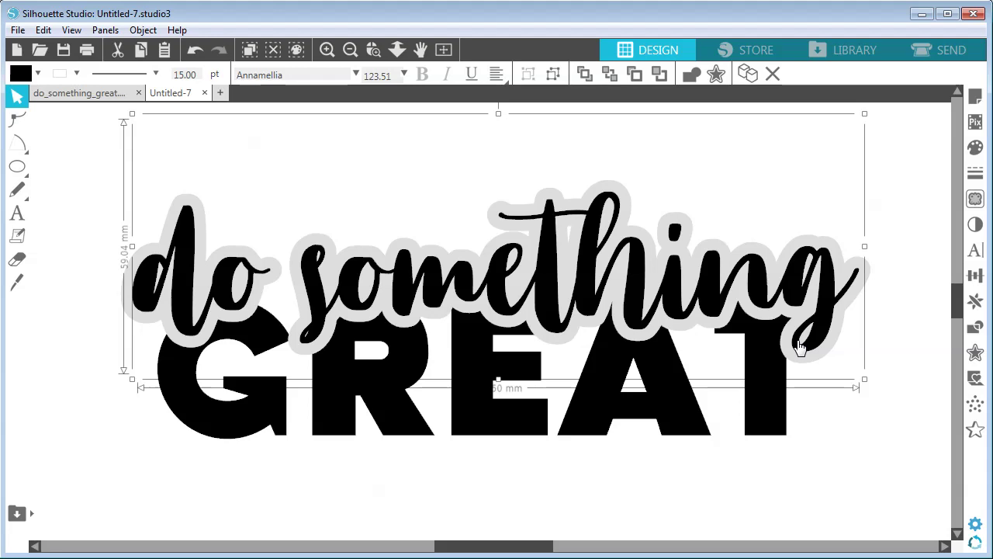
click(864, 422)
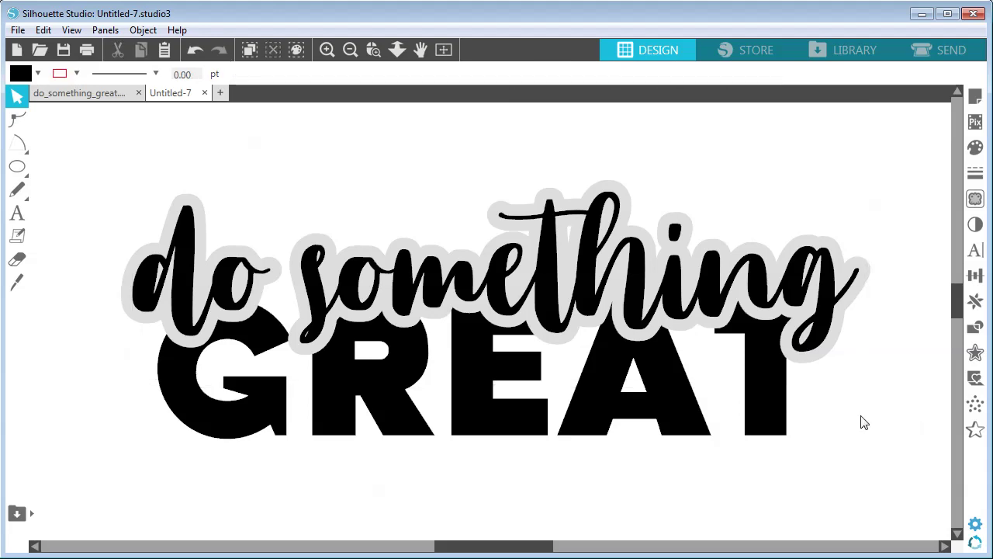
key(space)
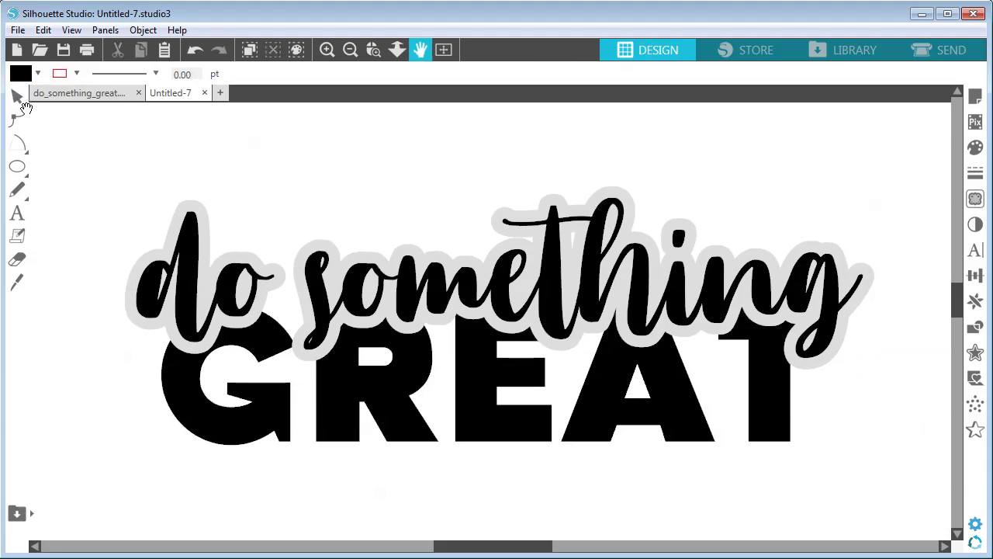
Step: Preview the overlapping cut lines of both words in the Send view, then return to Design
click(939, 50)
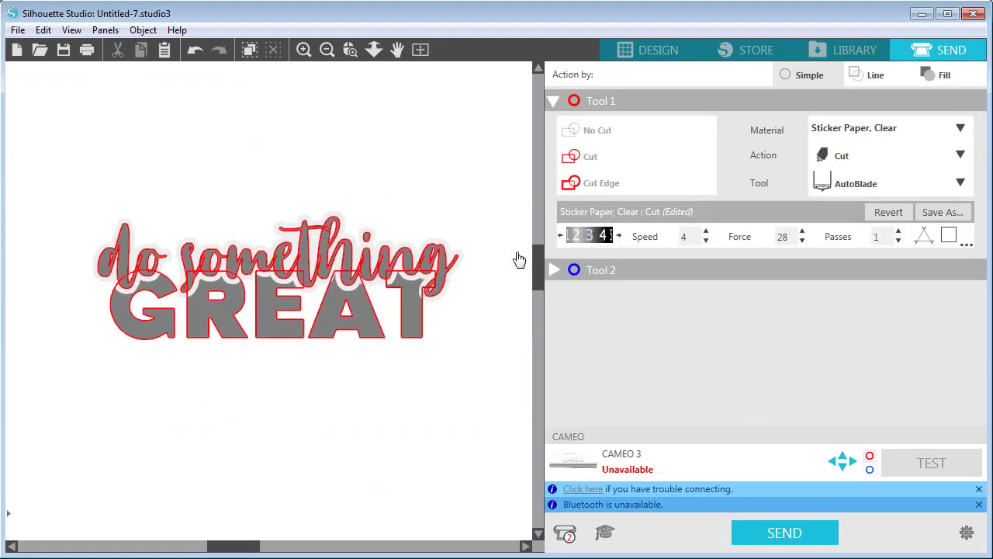
click(303, 49)
click(303, 49)
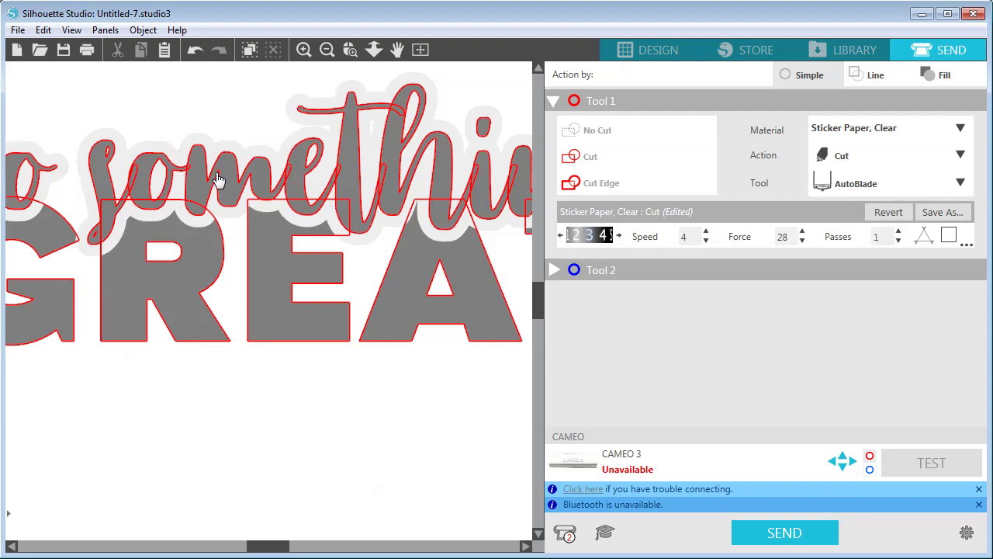
click(624, 51)
Step: Detach Lines on the 'do something' text so its grey outline becomes separate shapes
scroll(660, 377, up, 2)
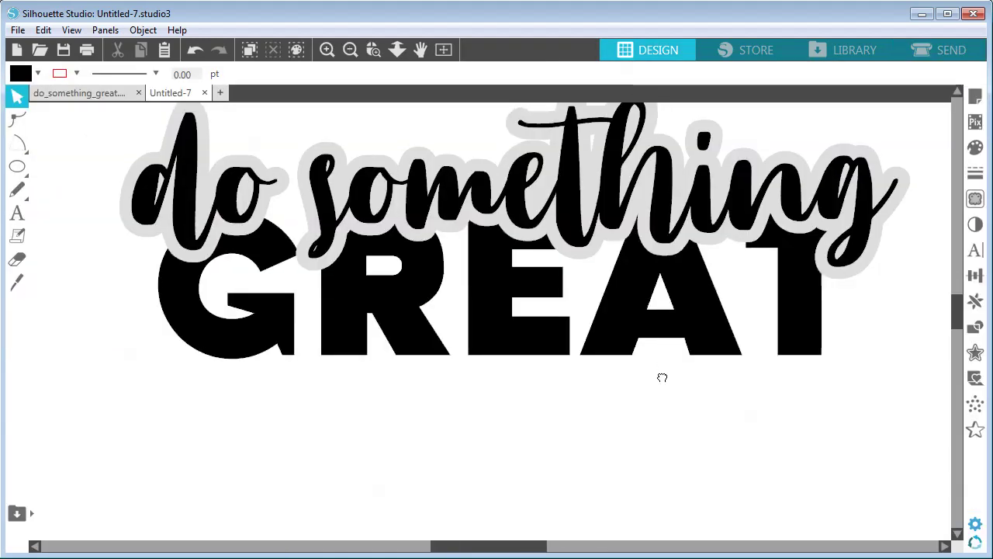
click(17, 96)
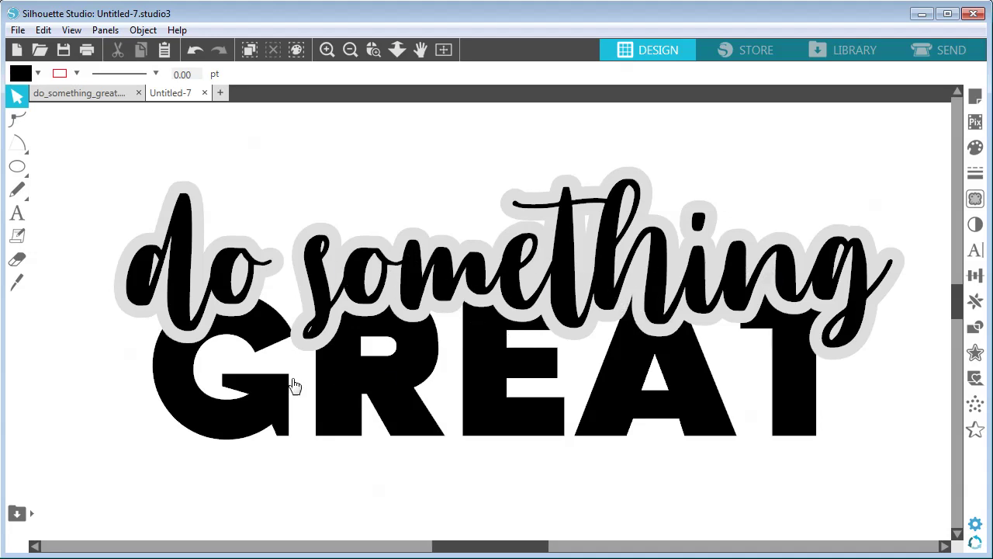
click(409, 281)
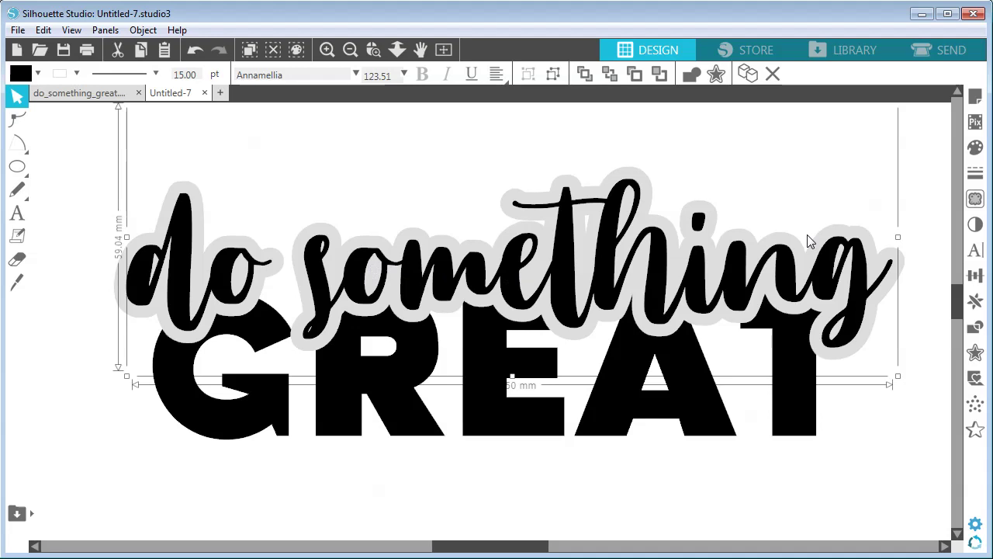
click(971, 328)
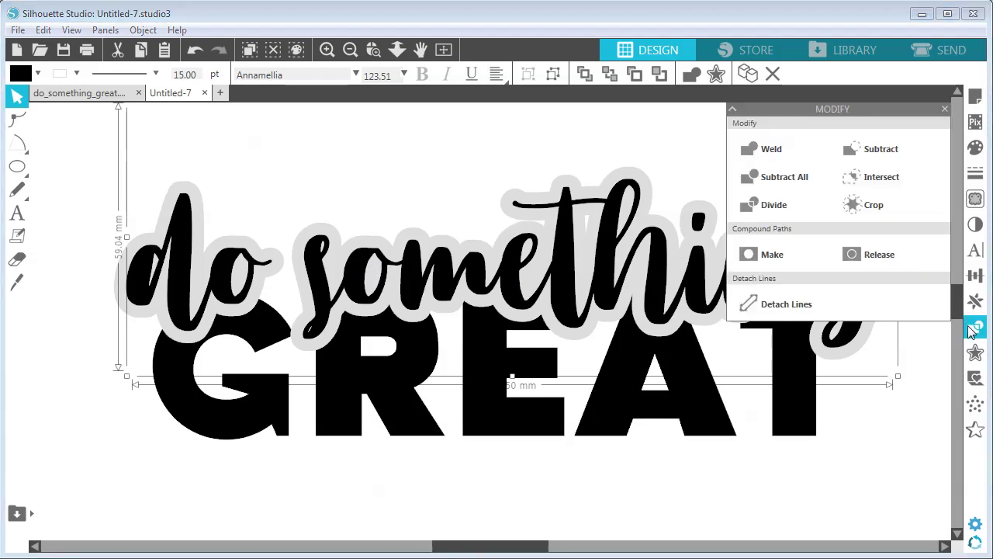
click(757, 305)
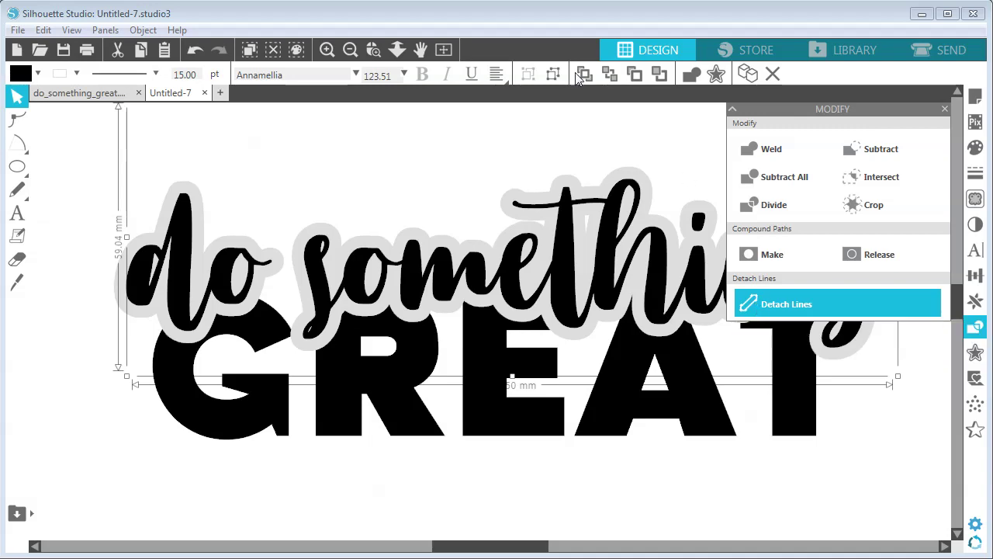
click(350, 51)
click(351, 51)
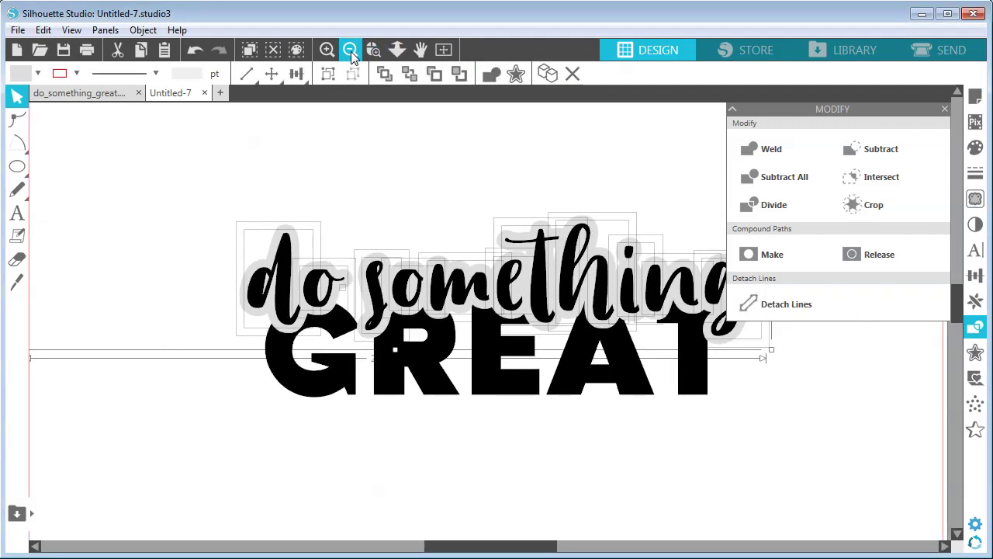
click(351, 52)
click(671, 392)
drag(672, 392, 644, 383)
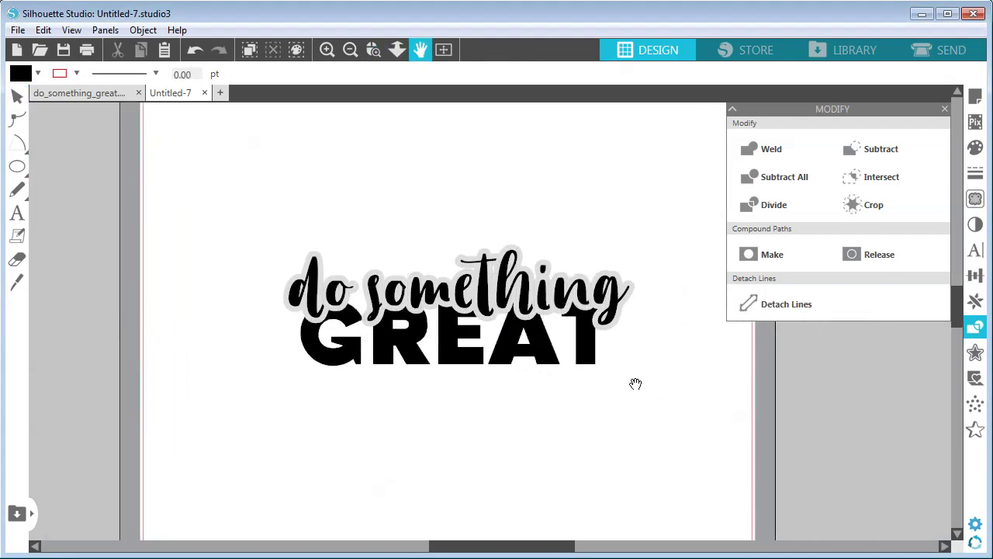
Step: Select all light grey outline pieces by fill colour and weld them into one shape
click(16, 100)
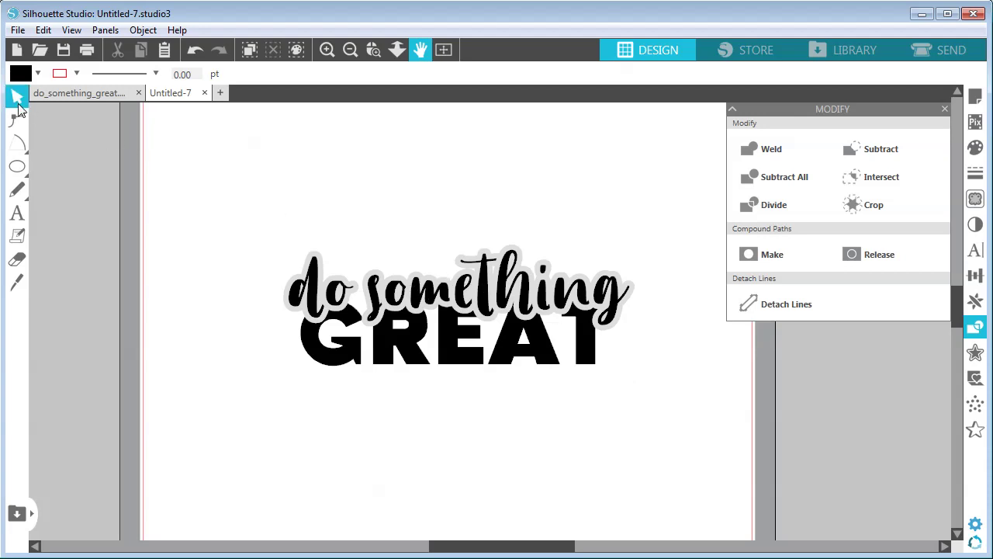
click(295, 50)
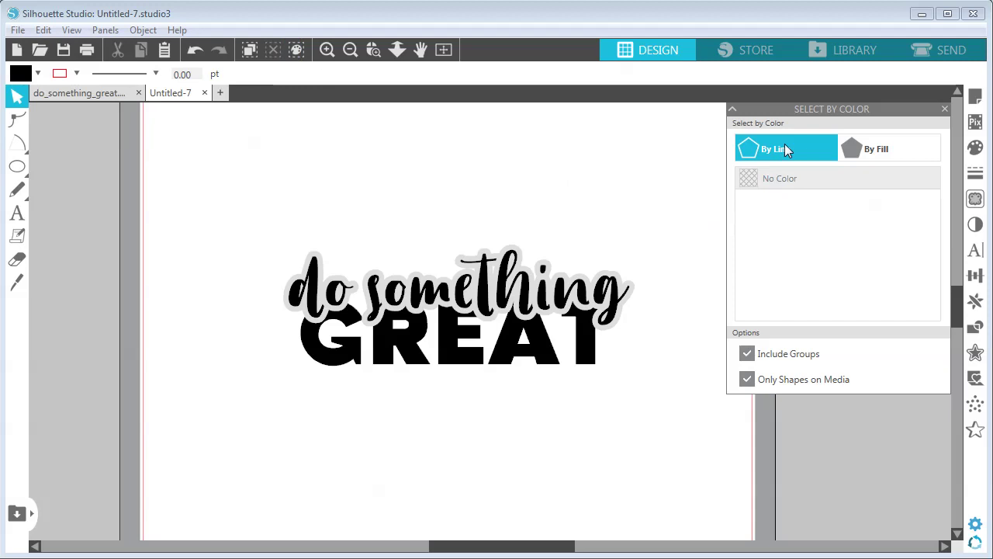
click(877, 148)
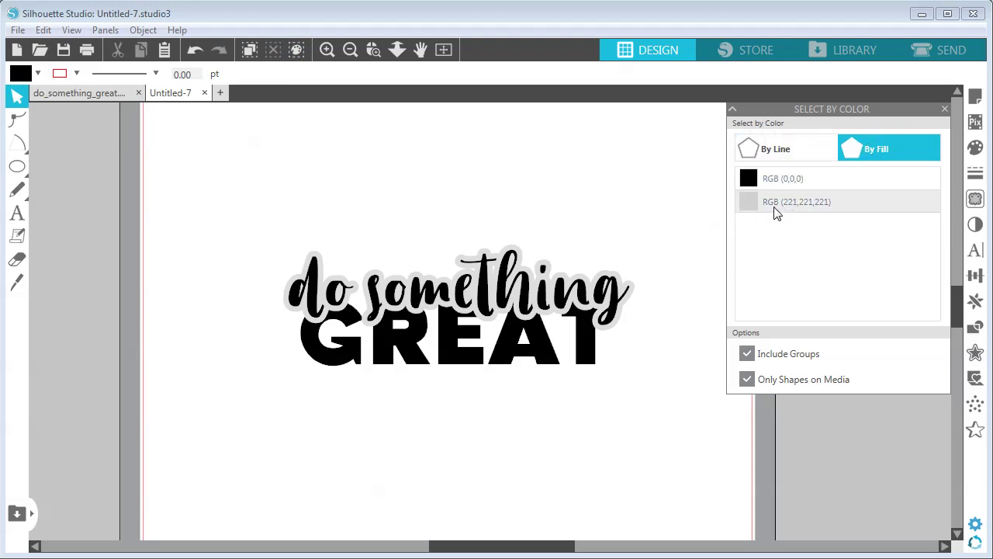
click(764, 203)
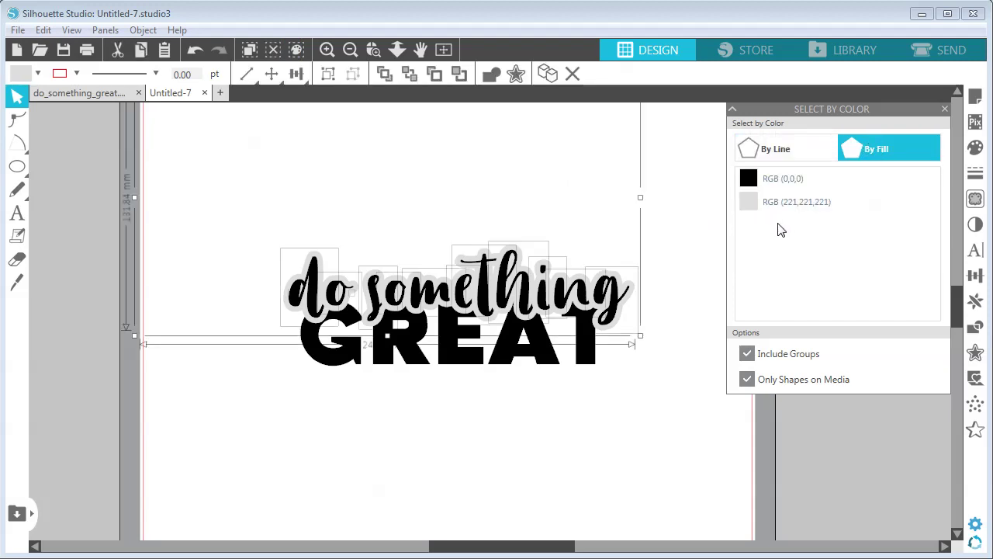
click(490, 77)
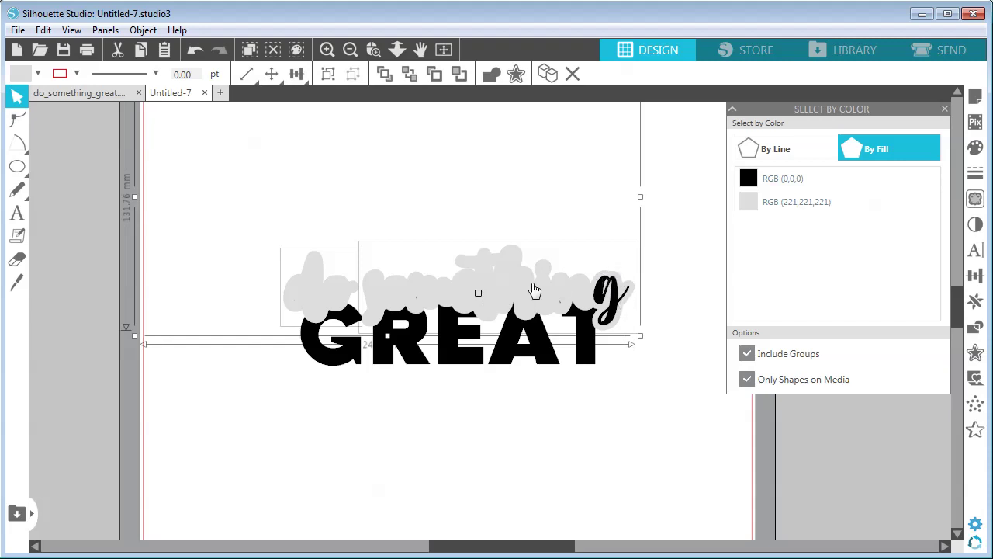
Step: Select the welded grey outline, the grey 'do' outline and the black GREAT text together
click(477, 288)
right_click(505, 280)
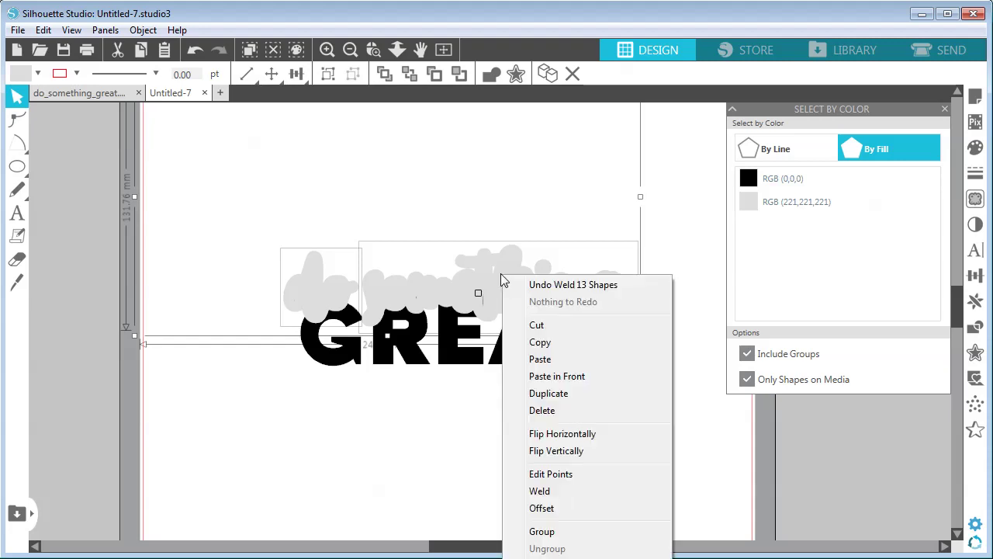
key(Escape)
click(549, 459)
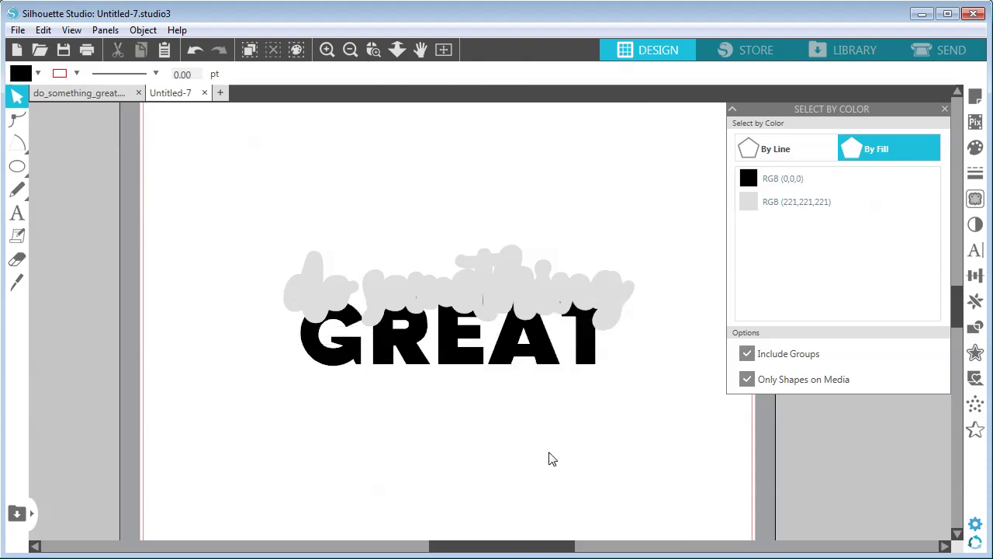
click(508, 269)
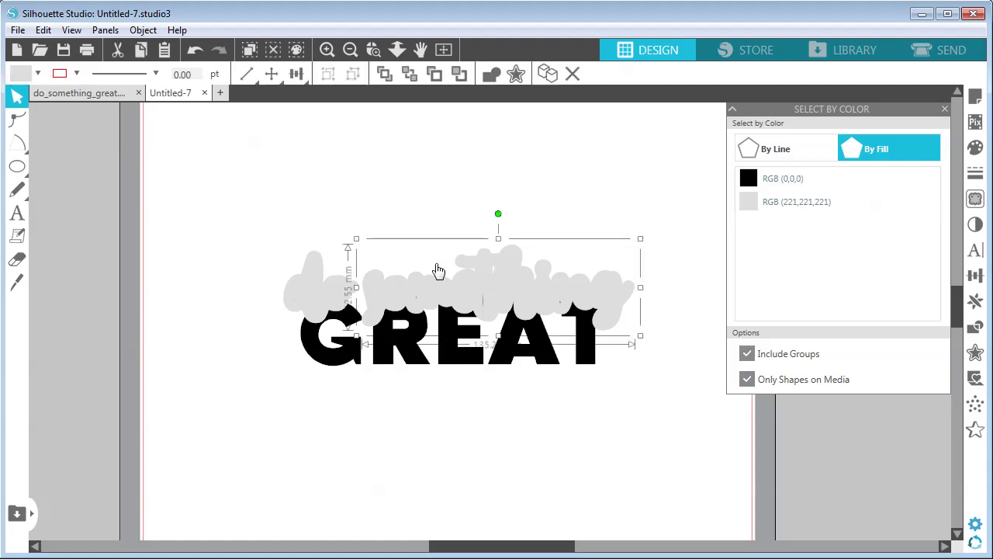
shift+click(318, 269)
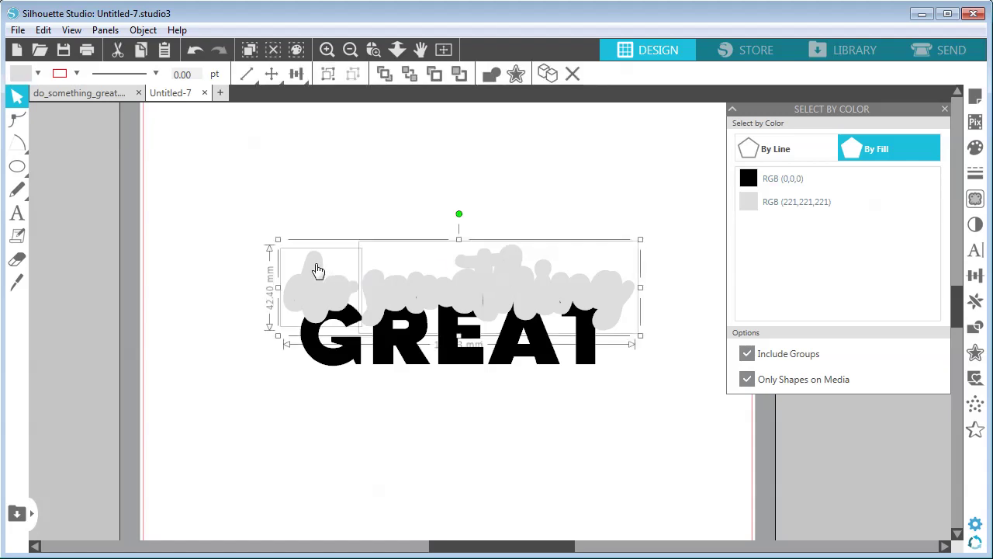
shift+click(341, 362)
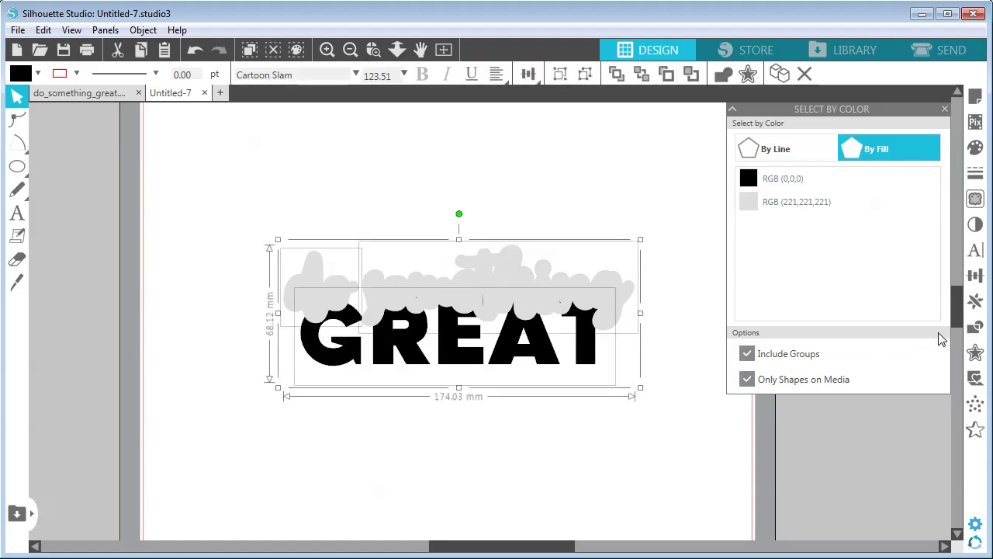
Step: Subtract the script outline from GREAT, checking the notches by moving GREAT and undoing twice
click(972, 327)
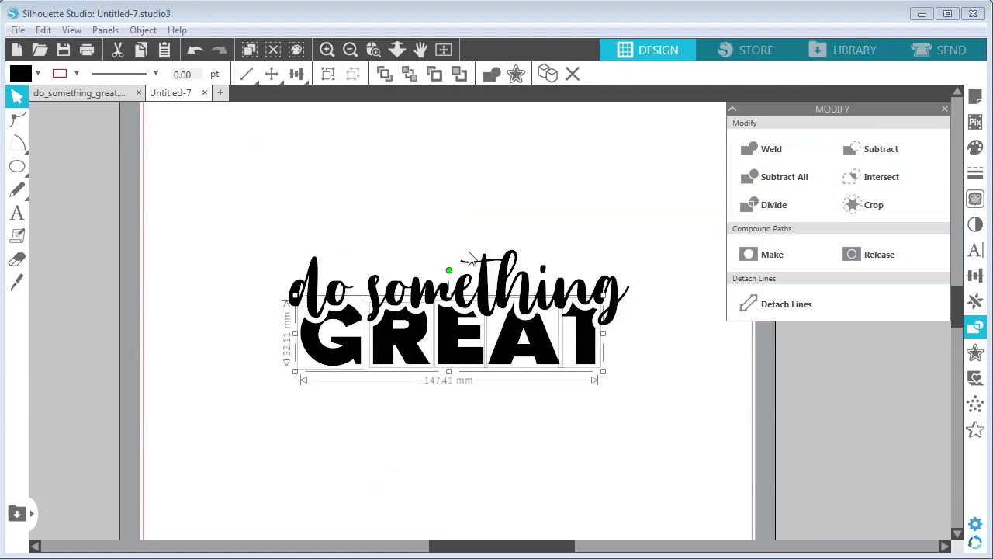
drag(400, 351, 432, 467)
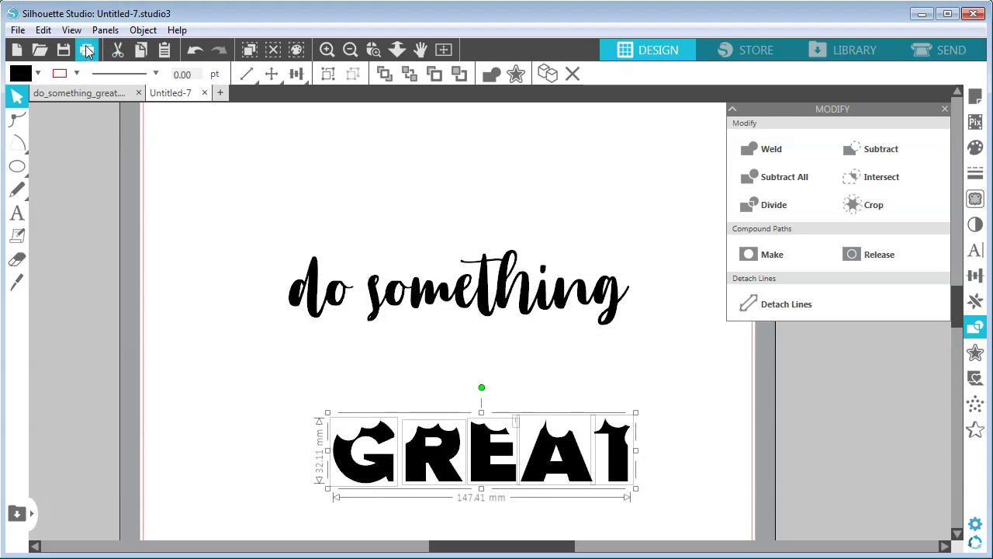
click(43, 30)
click(46, 48)
drag(403, 353, 800, 416)
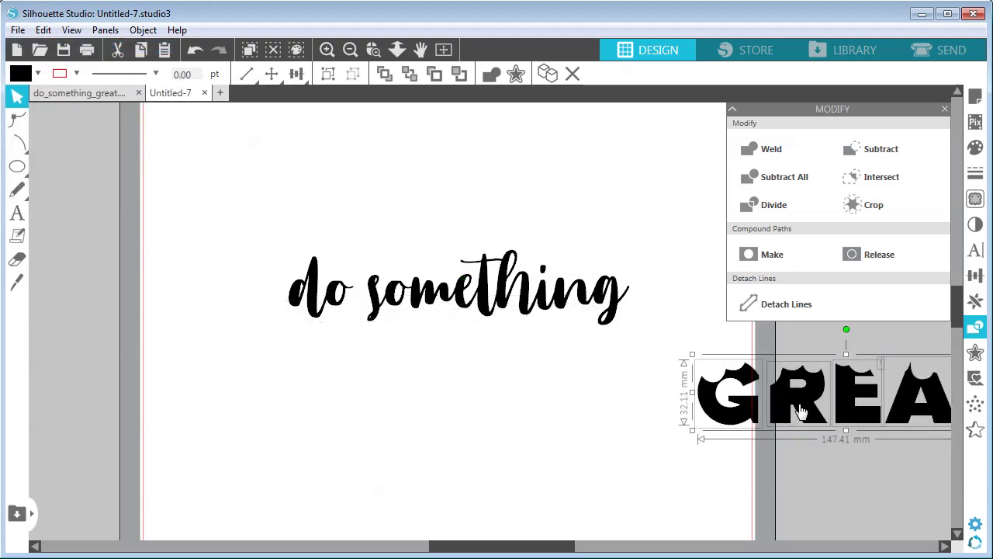
click(43, 30)
click(49, 49)
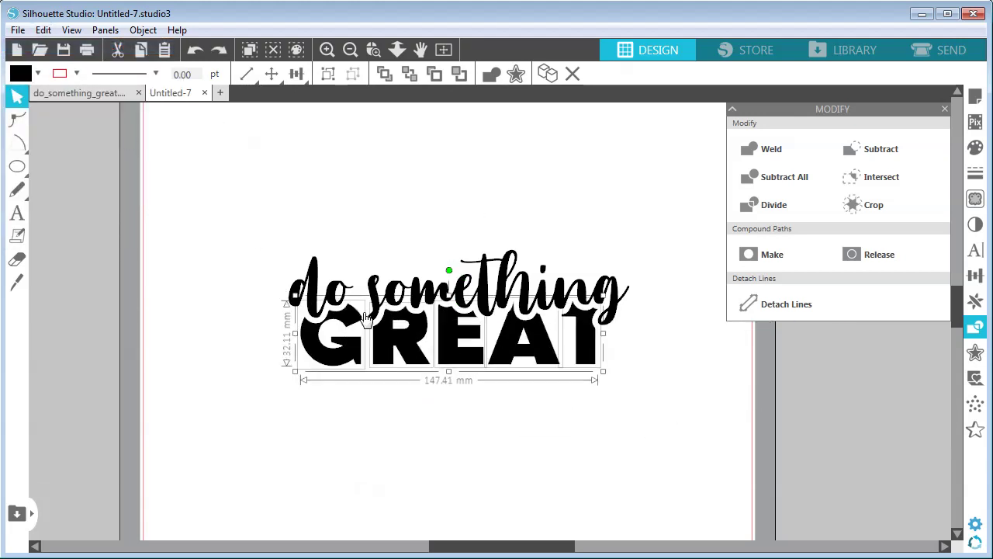
click(915, 55)
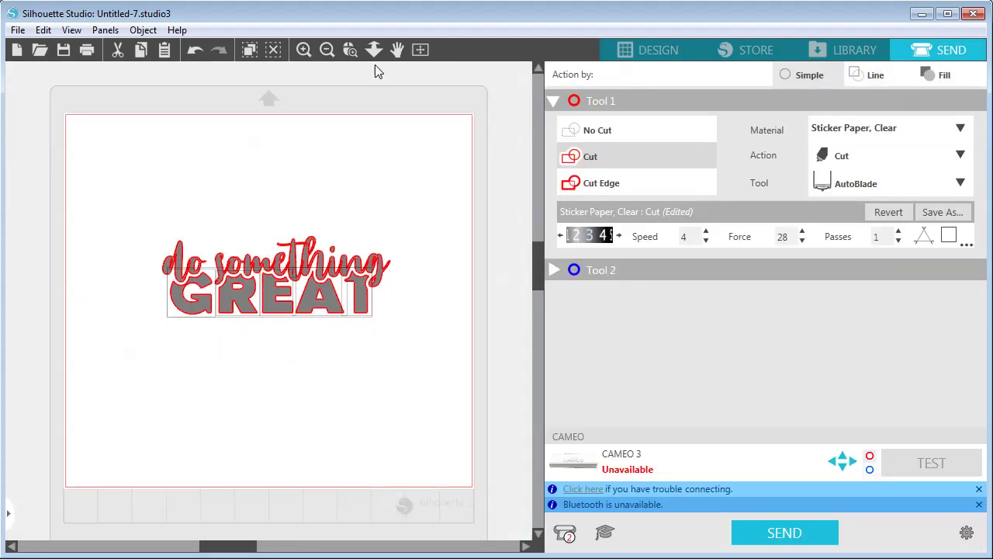
Step: Zoom in three levels on the red cut lines of the script outline and notched GREAT
click(304, 49)
click(304, 49)
click(303, 49)
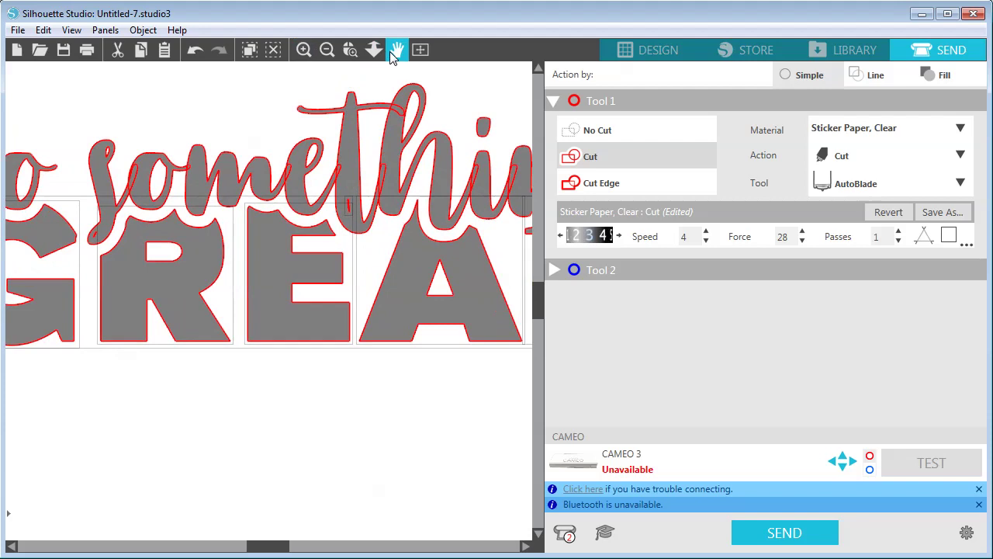
drag(307, 156, 381, 224)
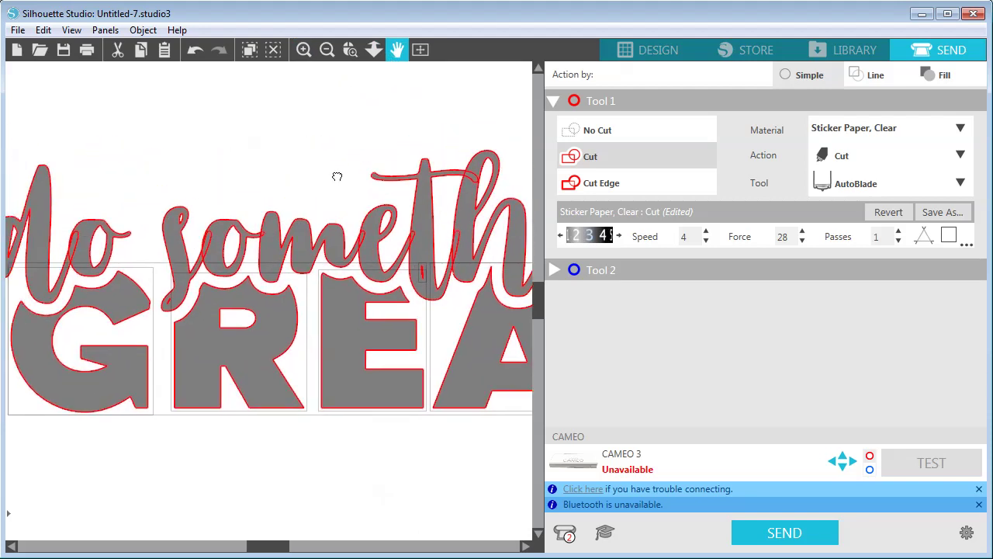
click(167, 179)
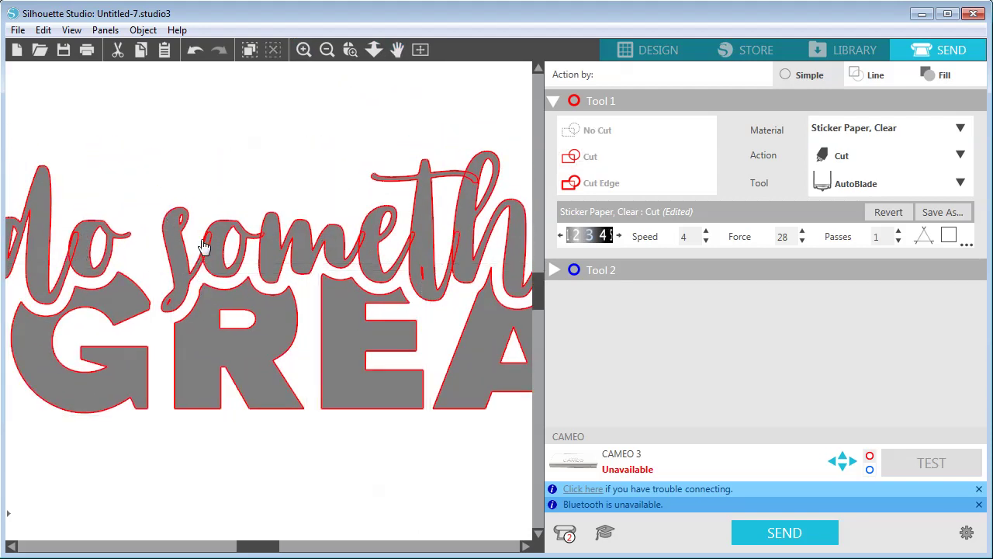
Step: Marquee-select all the 'do something' script letters and weld them into one shape
click(652, 50)
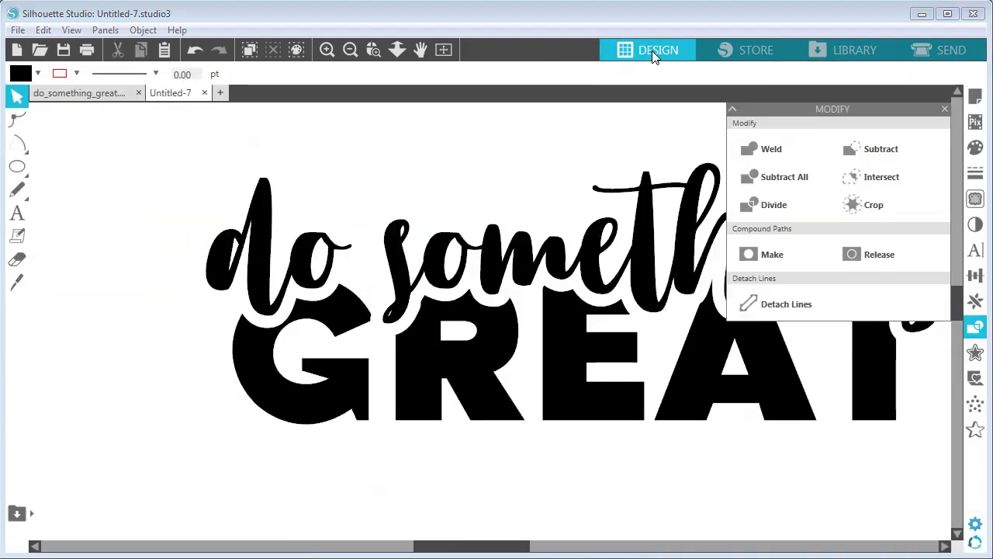
click(944, 108)
click(587, 244)
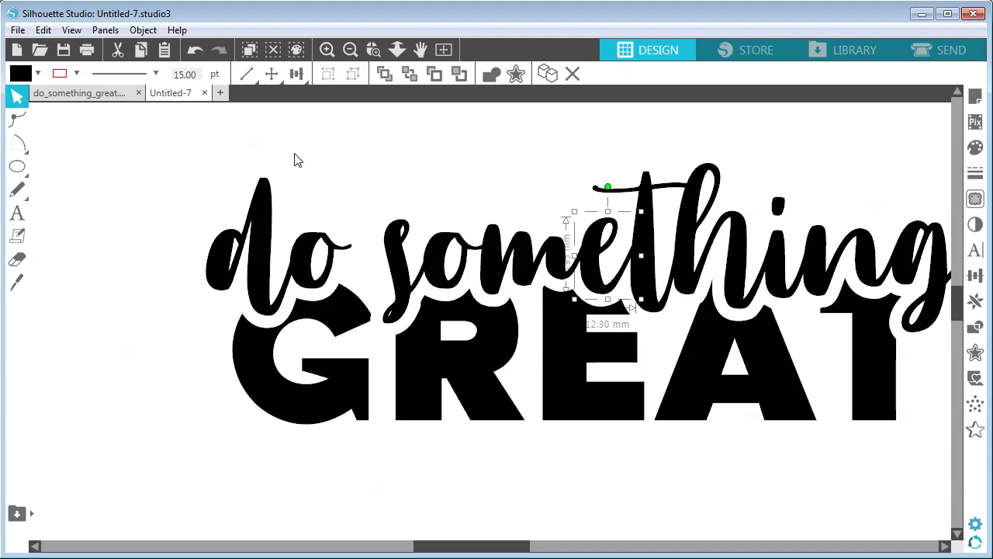
drag(194, 142, 946, 268)
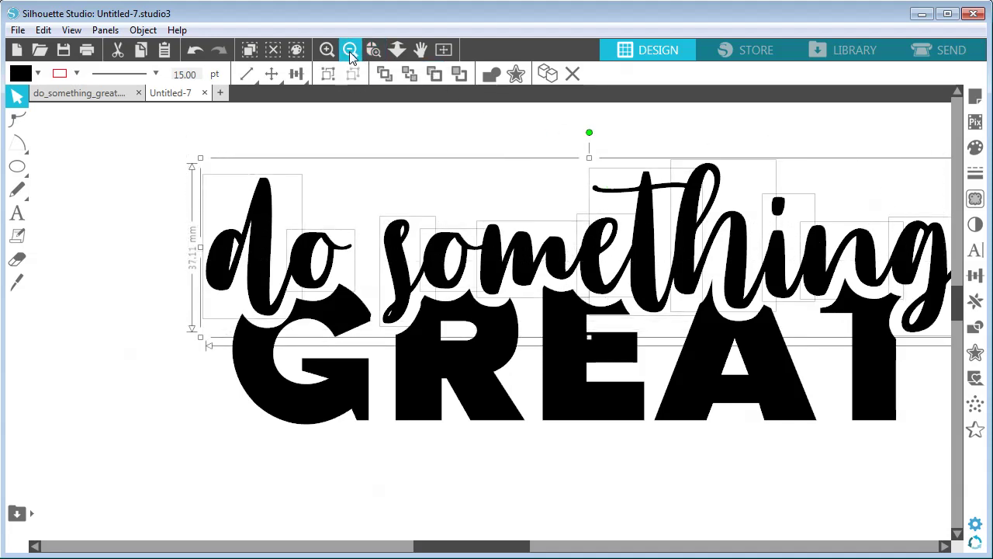
click(420, 50)
drag(523, 177, 488, 184)
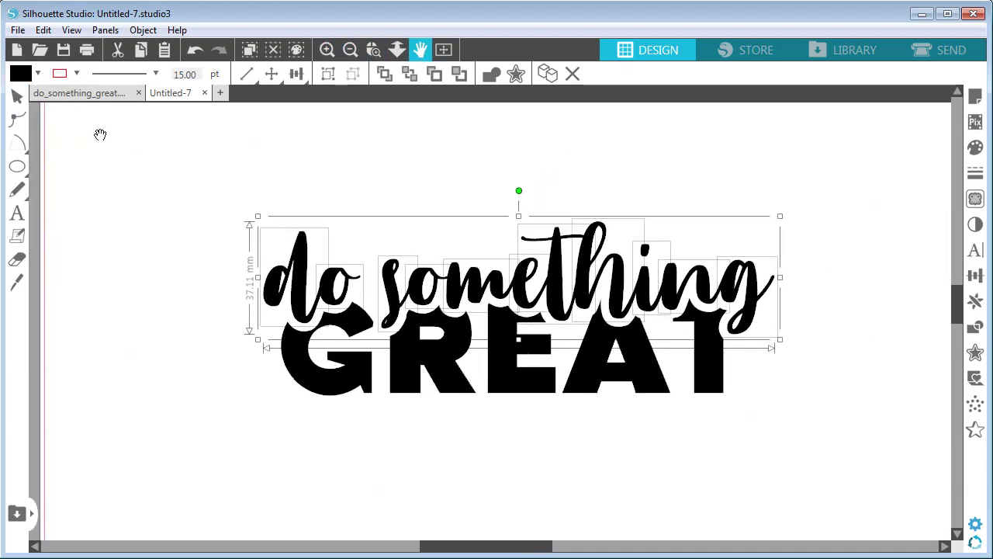
click(17, 100)
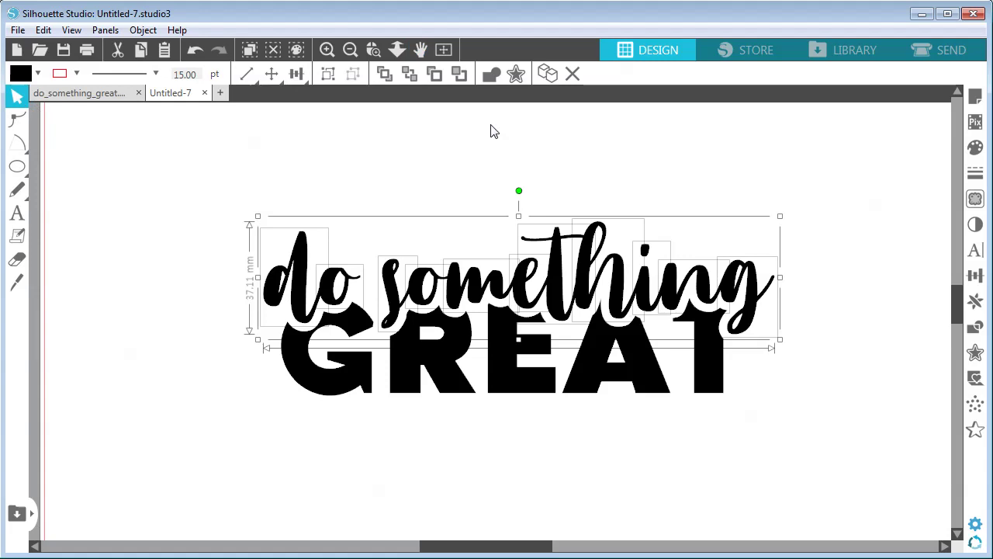
click(493, 77)
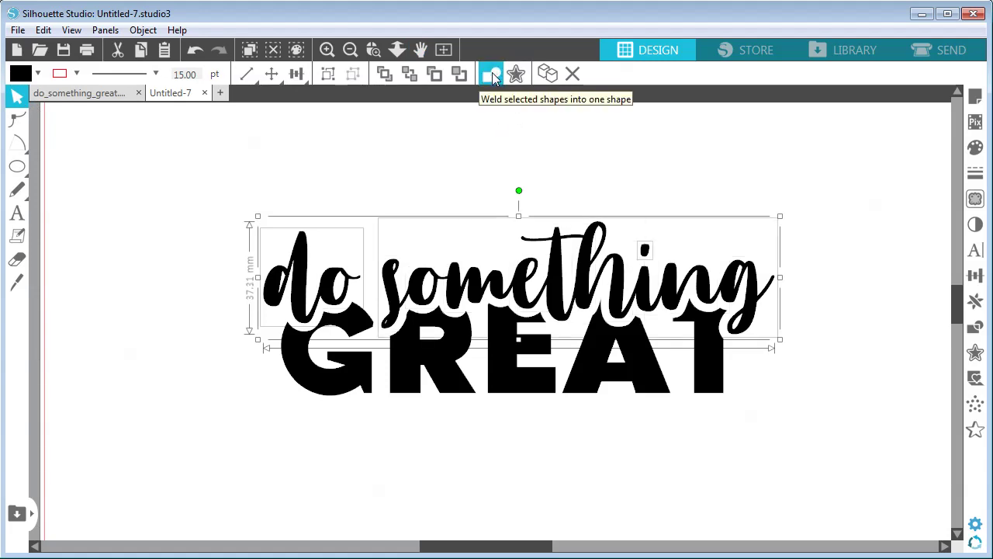
Step: Zoom and pan the Send preview across the welded phrase's cut lines
click(501, 168)
click(935, 49)
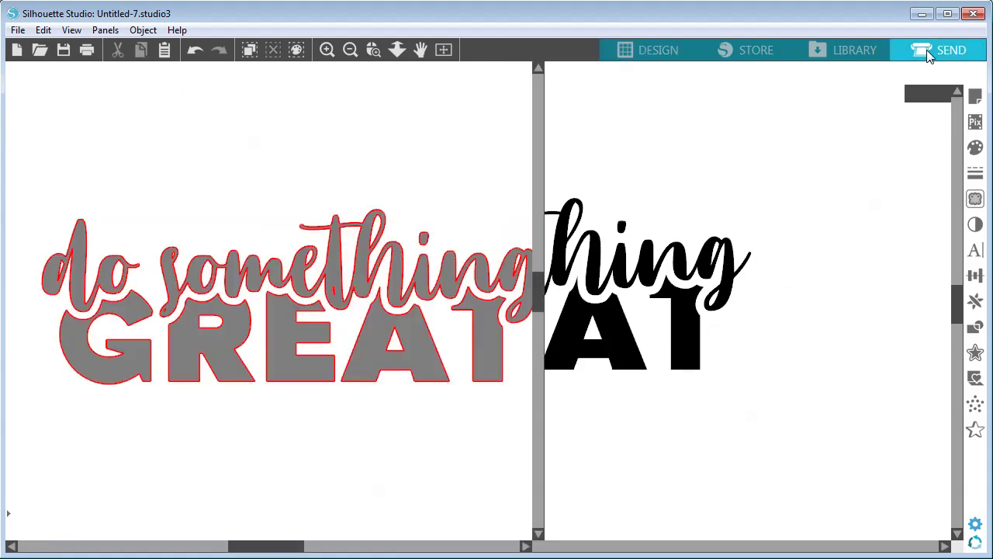
click(304, 51)
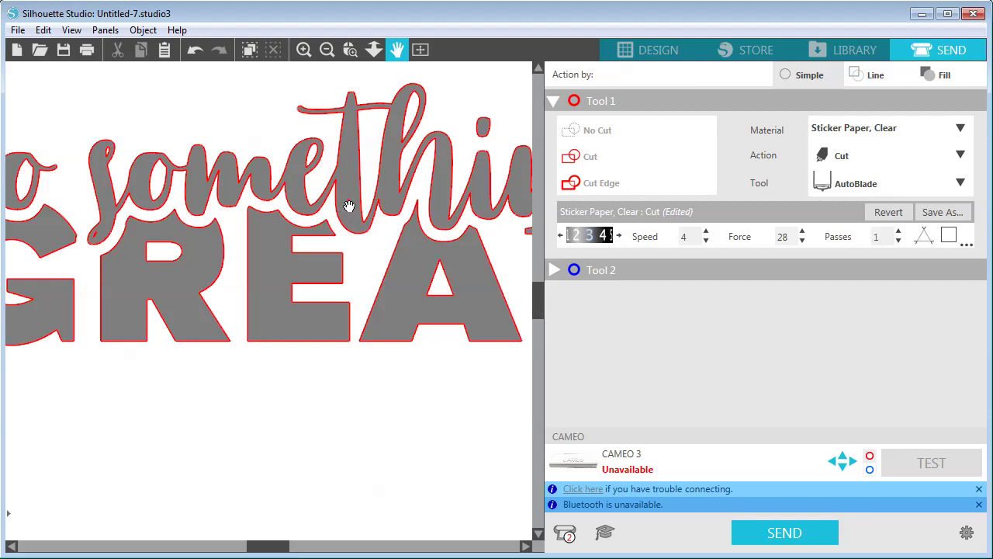
drag(470, 254, 449, 287)
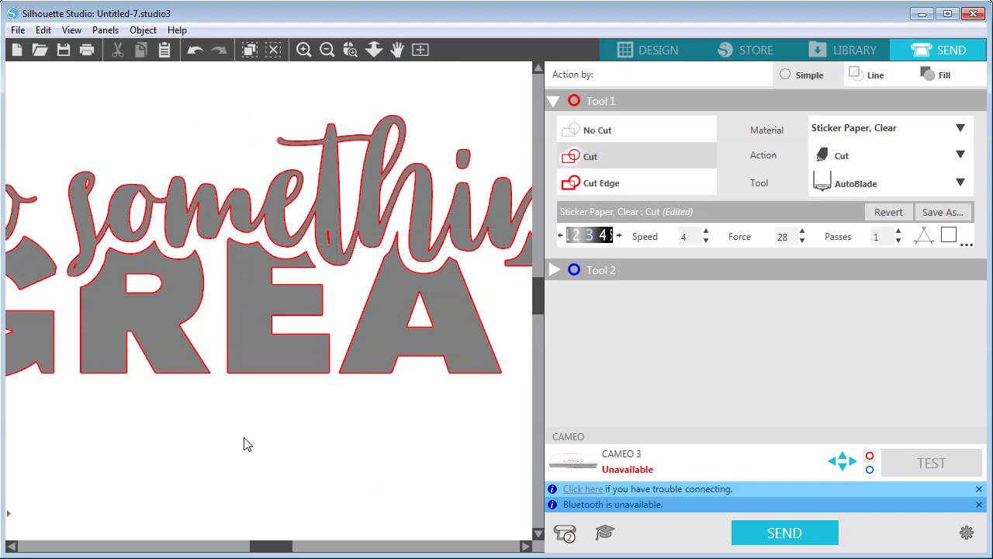
drag(246, 441, 393, 436)
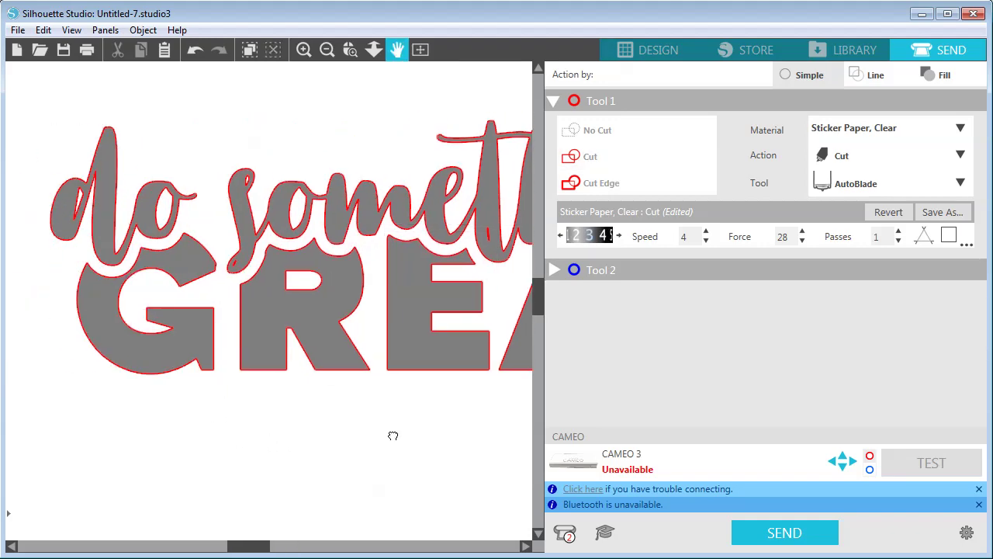
Step: Delete the tiny 0.42 mm stray fragment near the top of the E in GREAT
click(648, 50)
drag(638, 117, 710, 179)
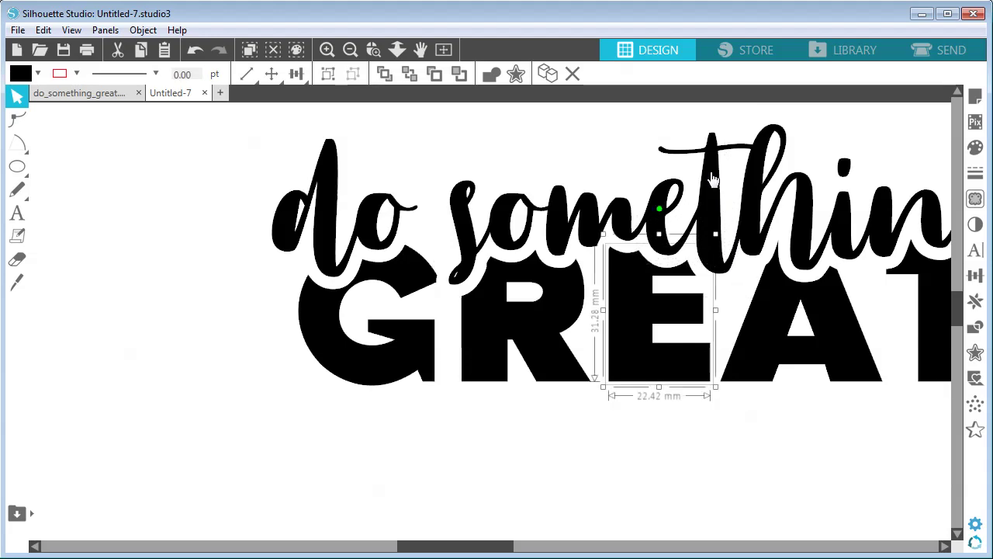
key(Tab)
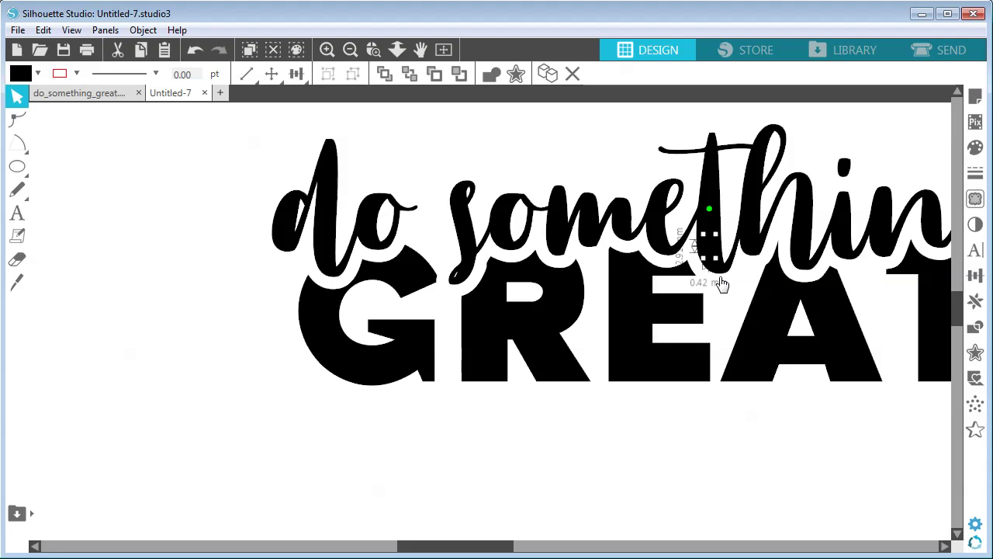
key(Delete)
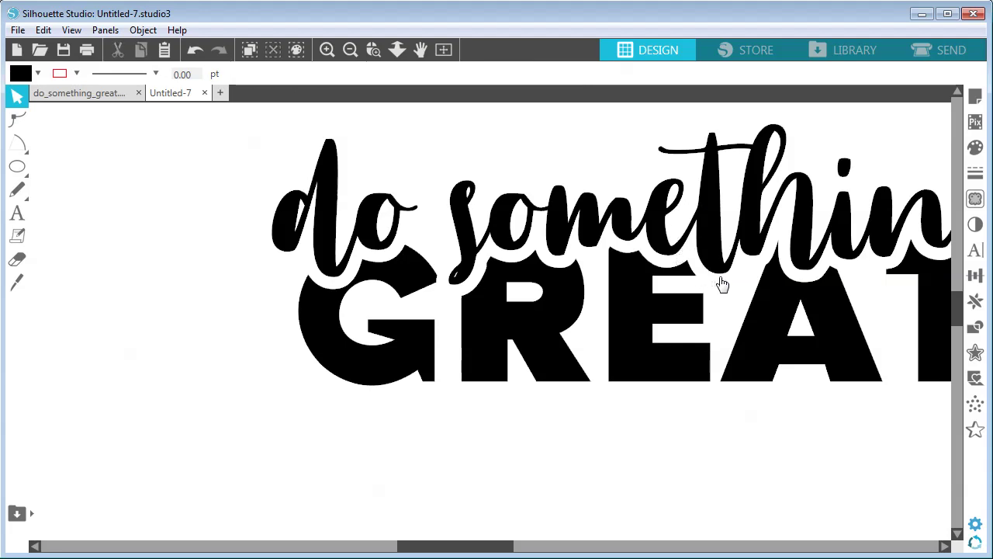
Step: Set the cut material to Vinyl, Metallic (blade 10, speed 5, force 10), then return to Design
click(940, 50)
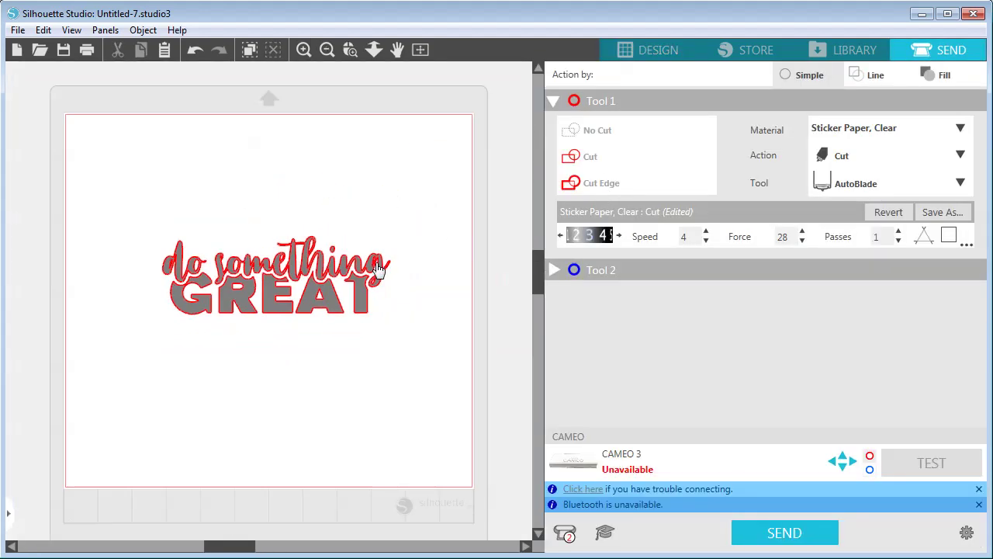
click(306, 51)
click(395, 52)
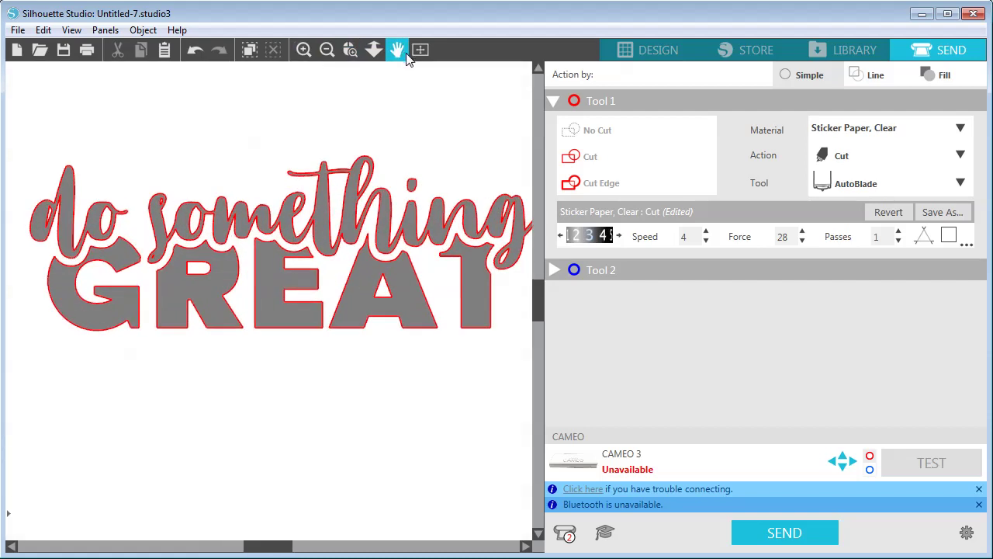
drag(445, 157, 406, 155)
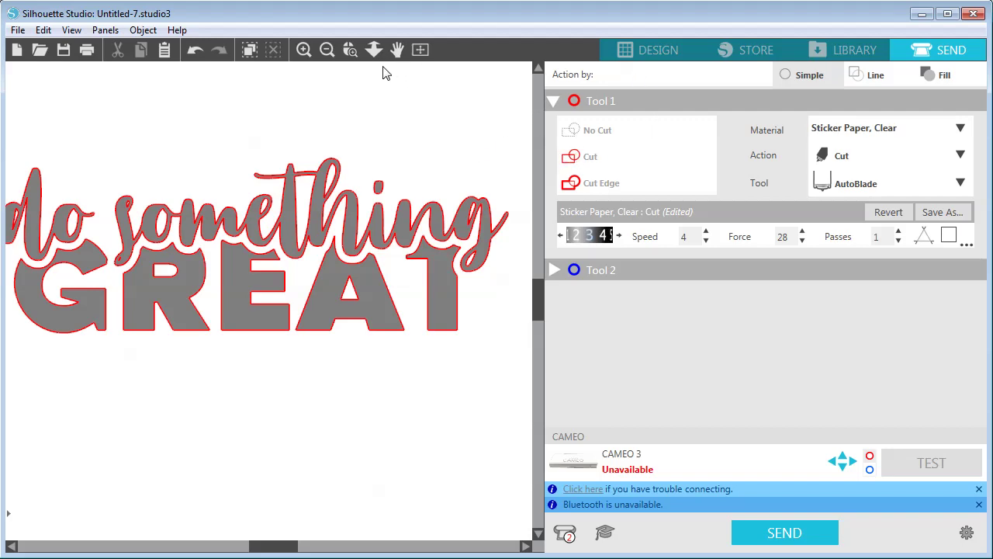
click(327, 52)
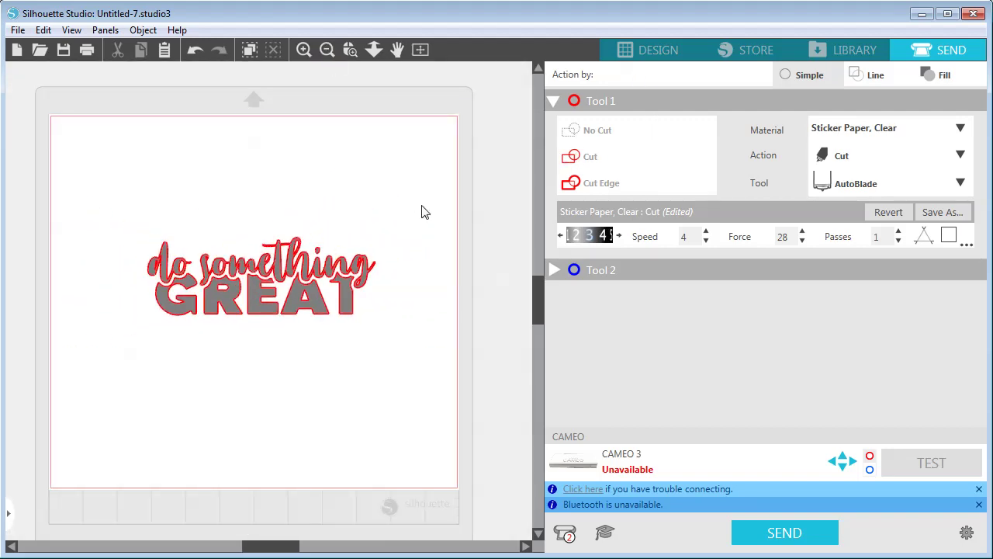
click(960, 134)
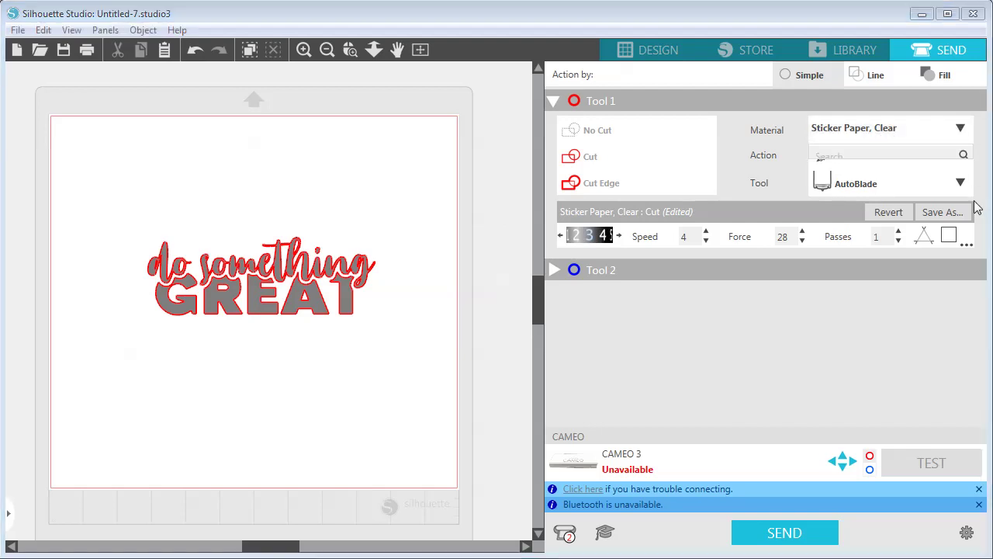
scroll(973, 318, down, 3)
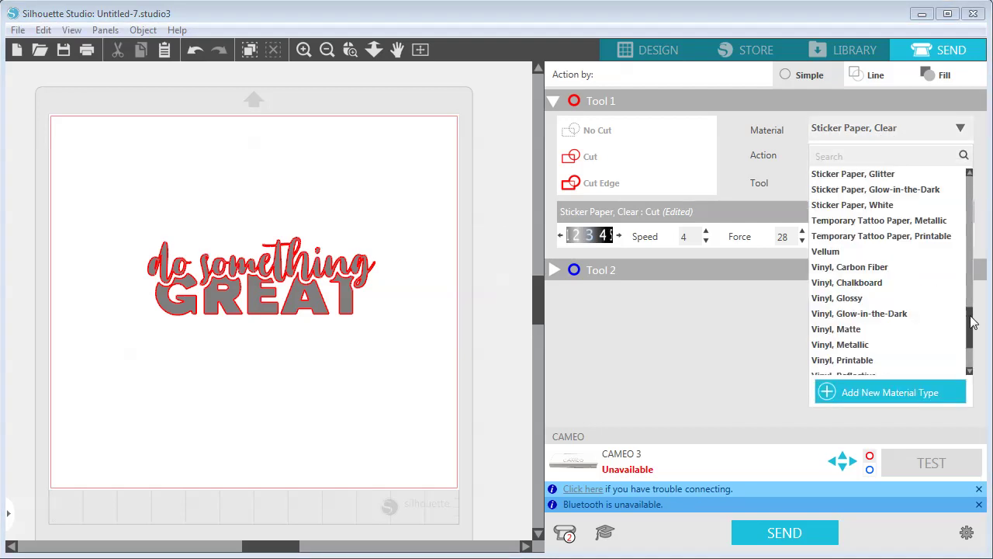
click(869, 343)
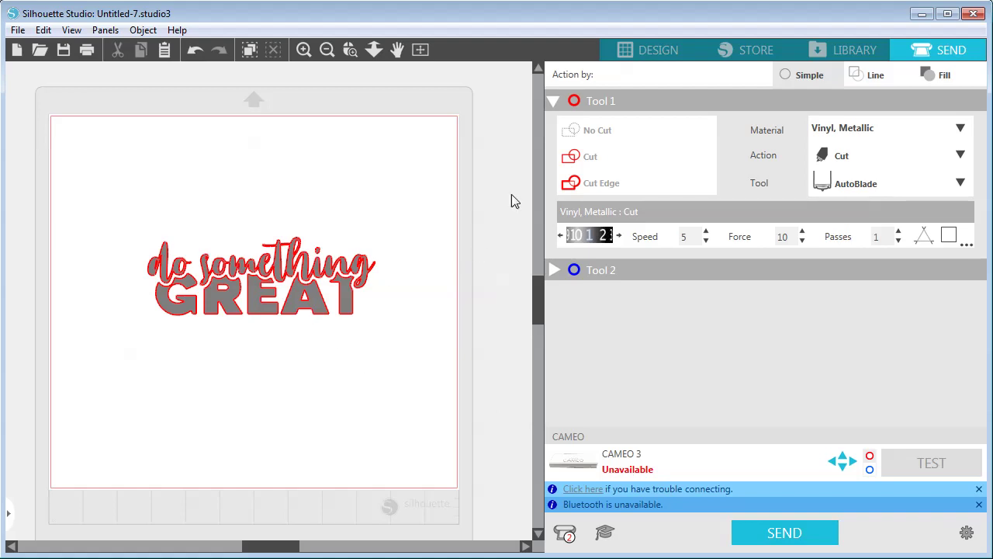
click(609, 53)
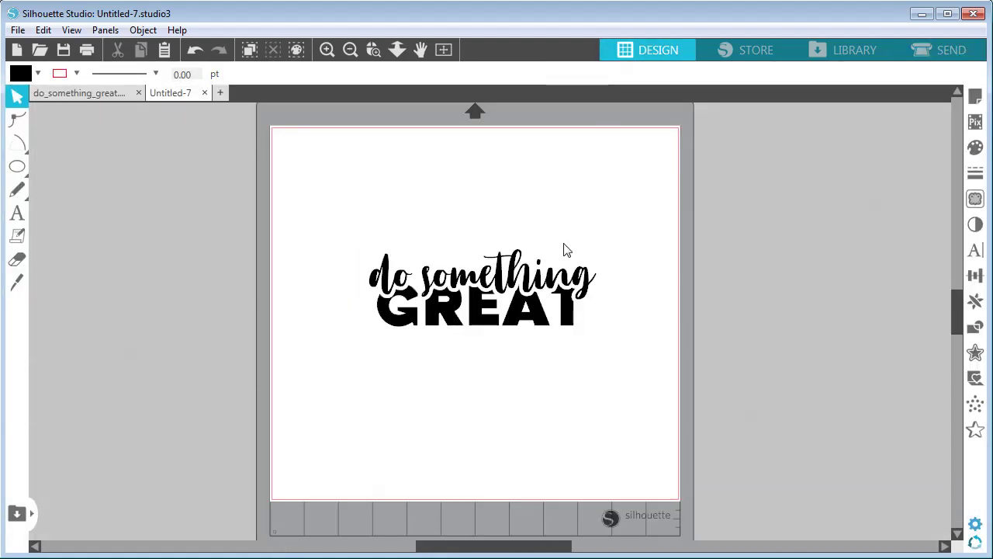
Step: Zoom in and pan to inspect the 'do something GREAT' lettering, then zoom back out
click(326, 49)
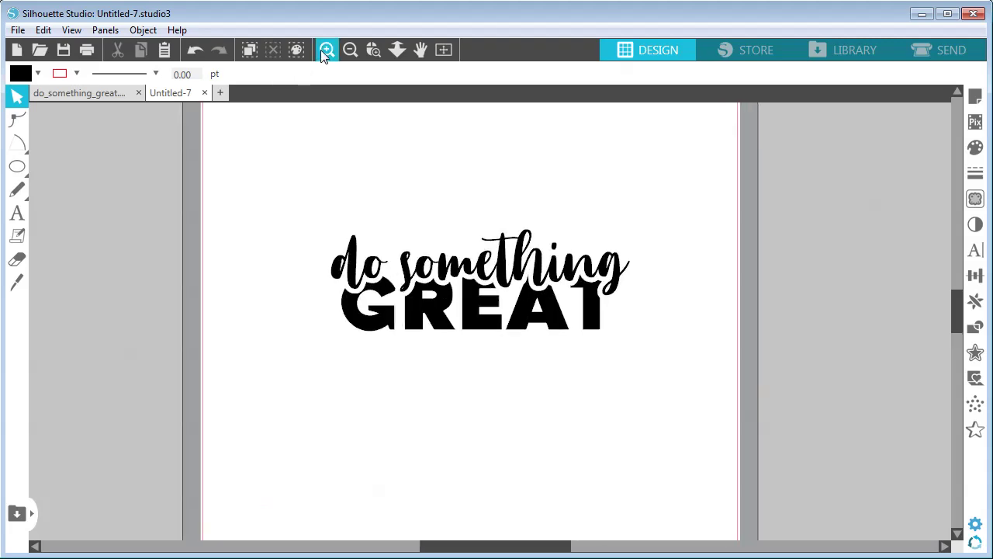
click(326, 50)
click(325, 49)
click(421, 52)
drag(714, 164, 710, 223)
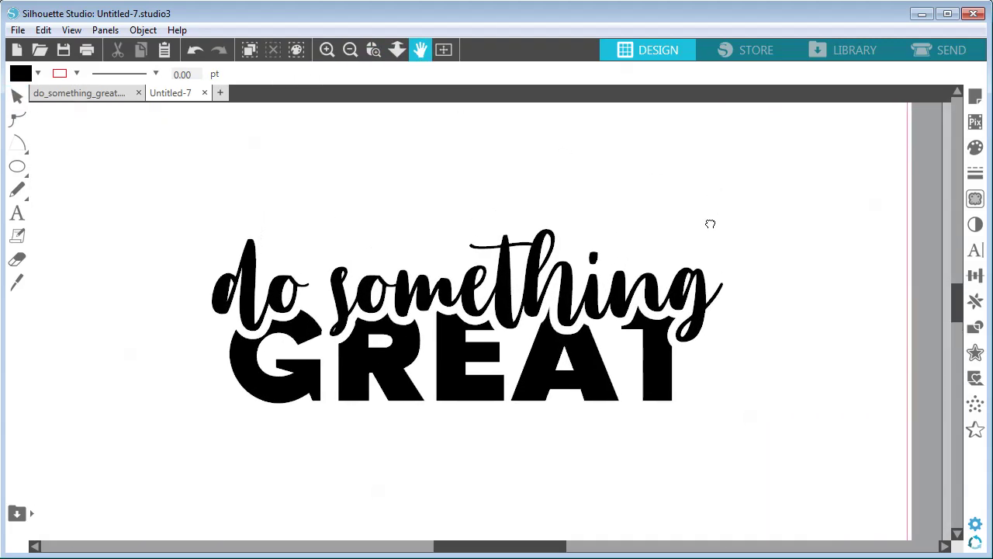
click(350, 49)
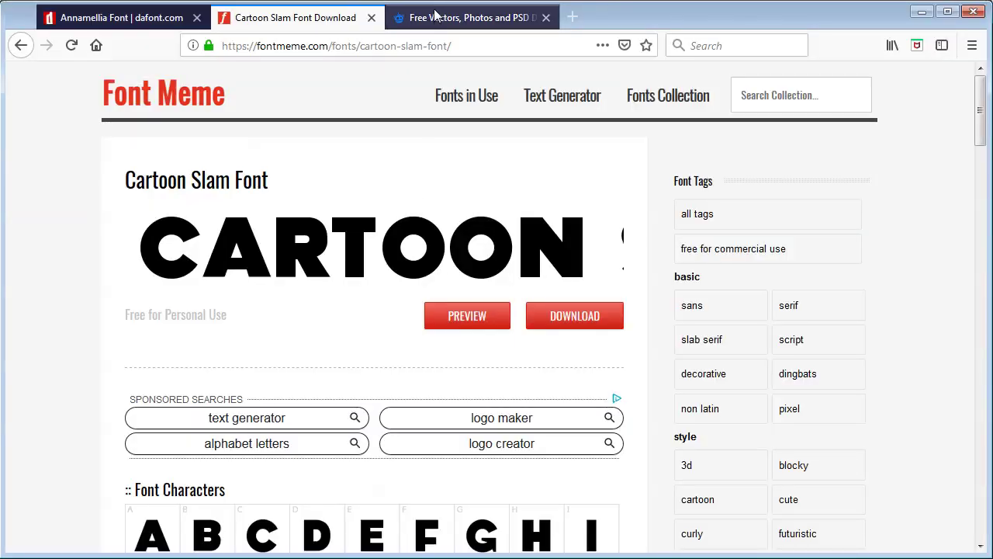
Step: Search Freepik's resources for 'gold'
click(432, 15)
click(404, 255)
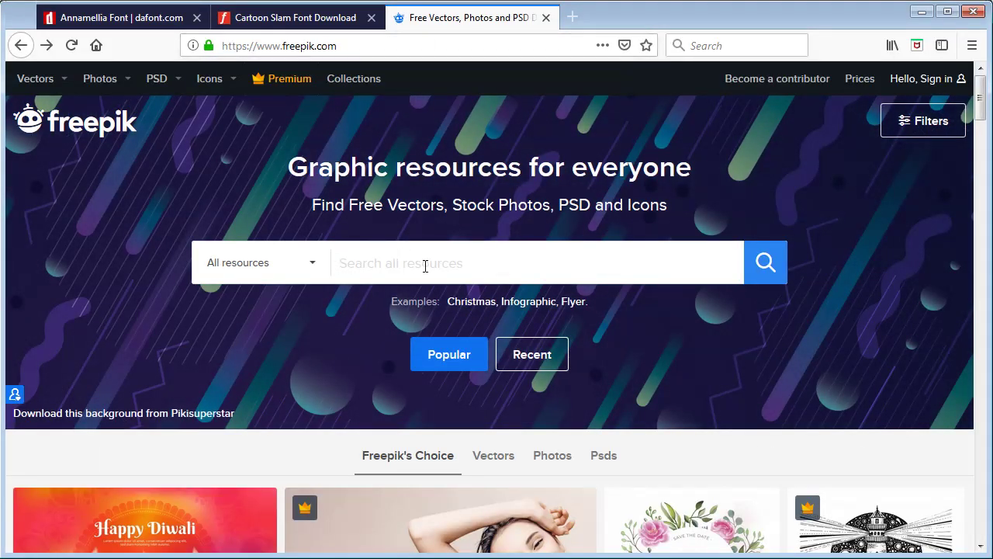
text(gold)
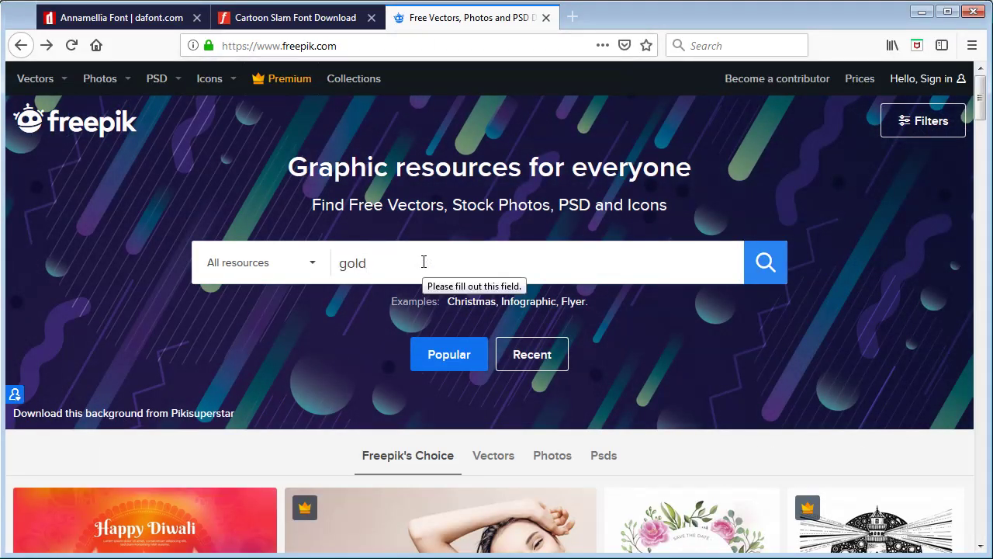
key(Return)
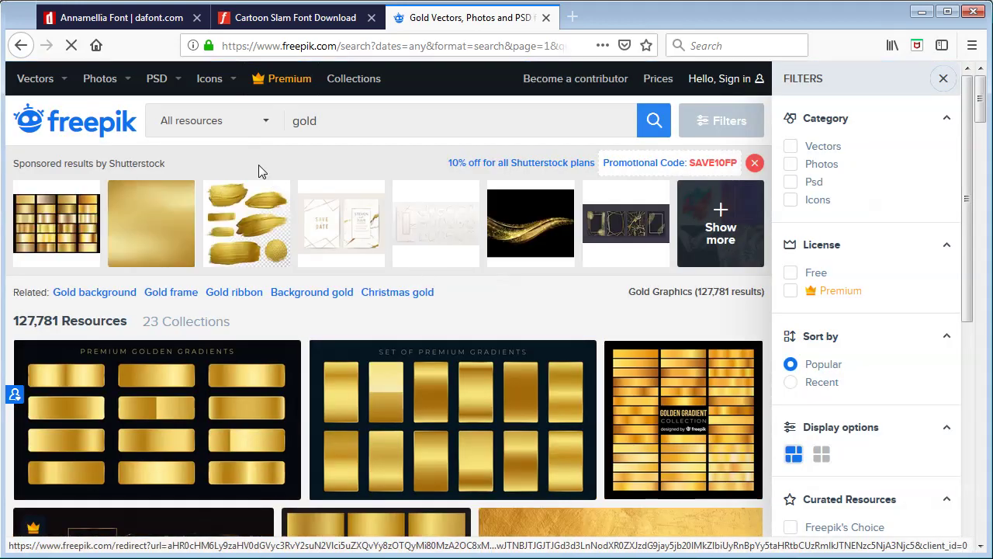
Step: Filter the gold results to free photos and rerun the search
click(263, 123)
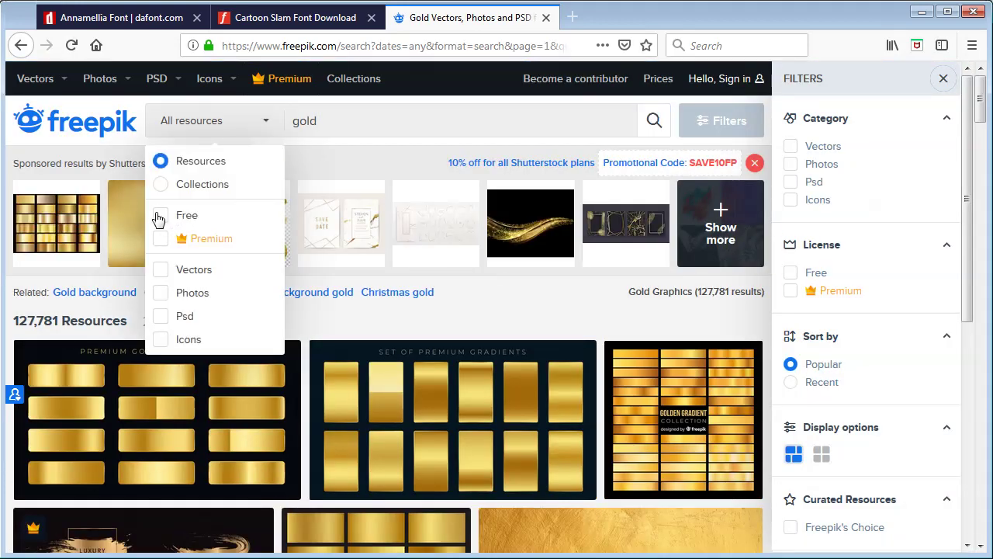
click(159, 215)
click(160, 292)
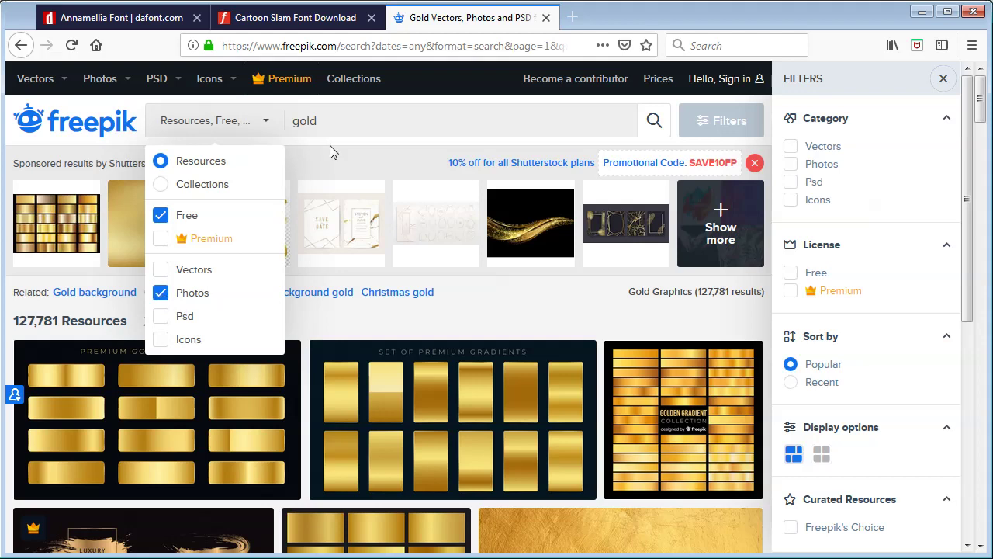
click(406, 122)
click(654, 122)
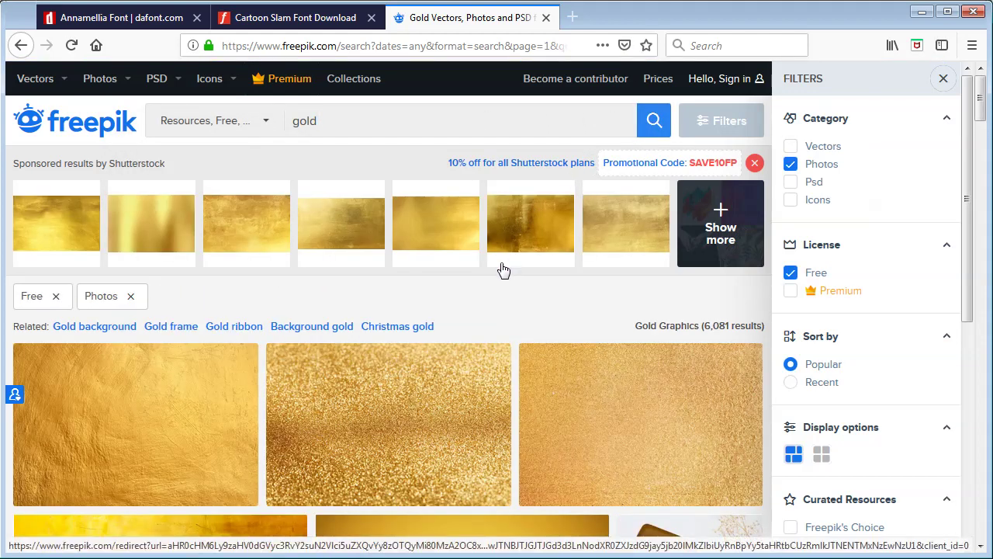
scroll(412, 310, down, 2)
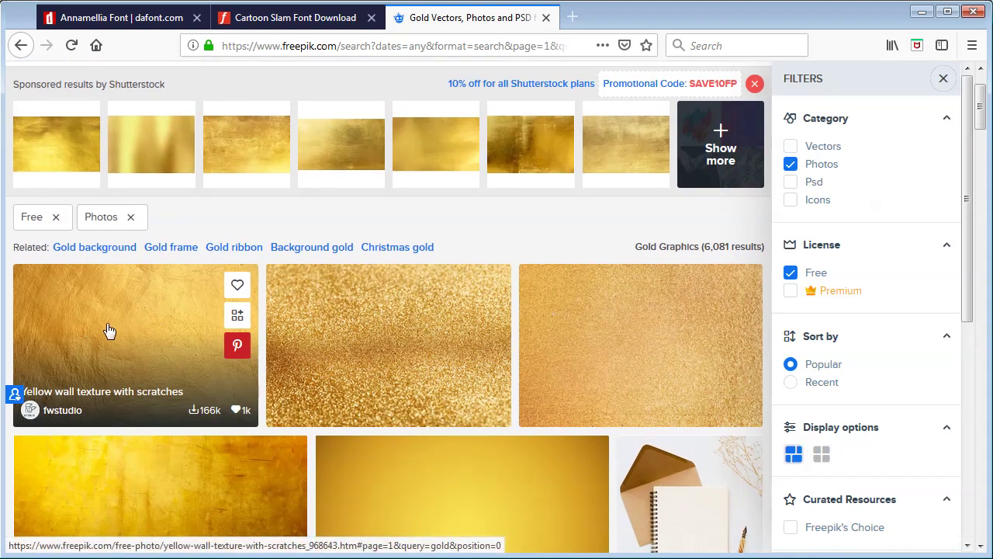
Step: Open the Yellow wall texture with scratches photo and check its download options
click(98, 336)
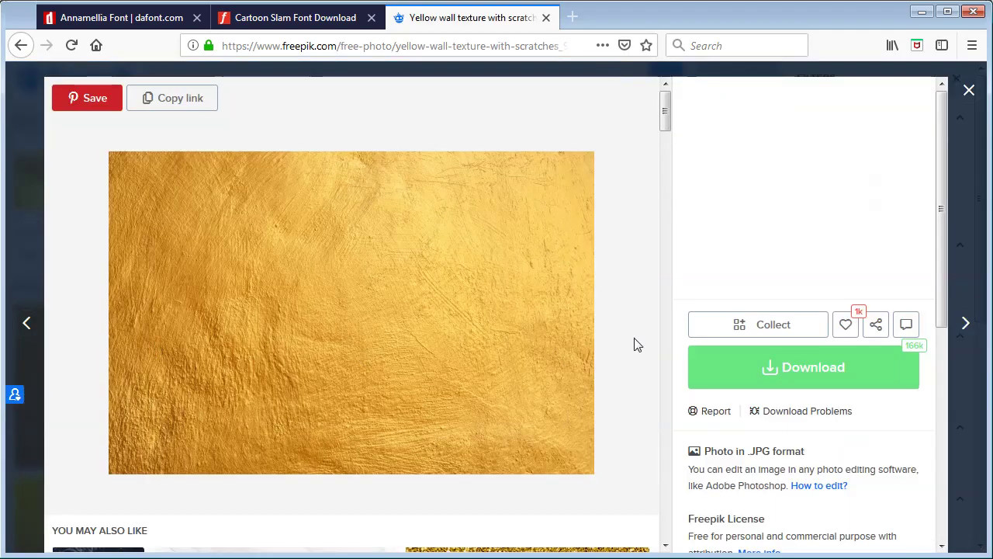
click(708, 370)
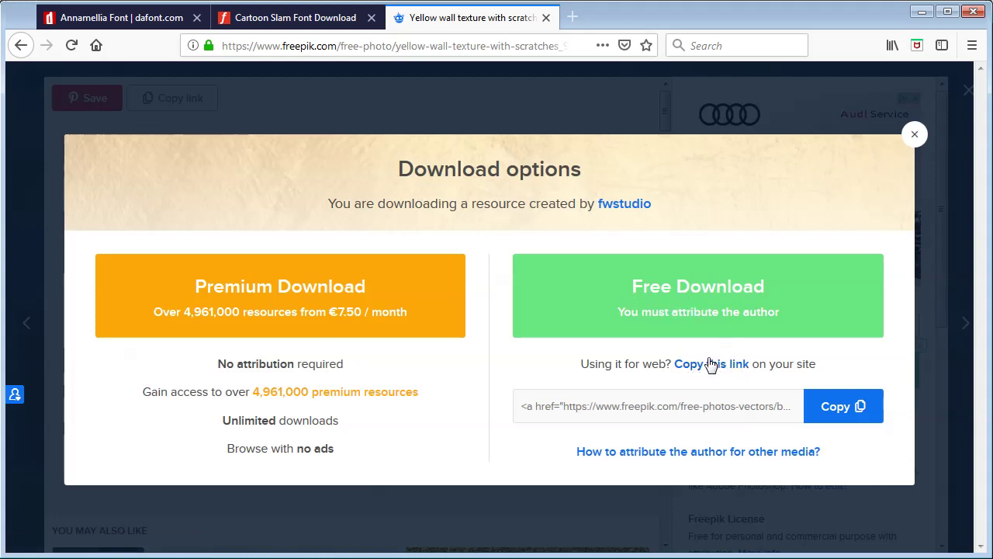
click(913, 135)
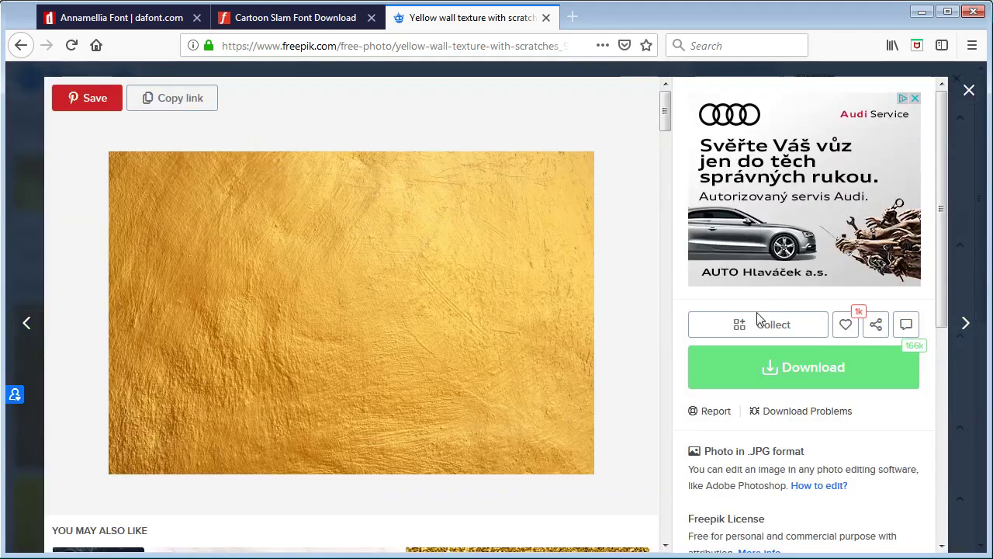
scroll(831, 398, down, 3)
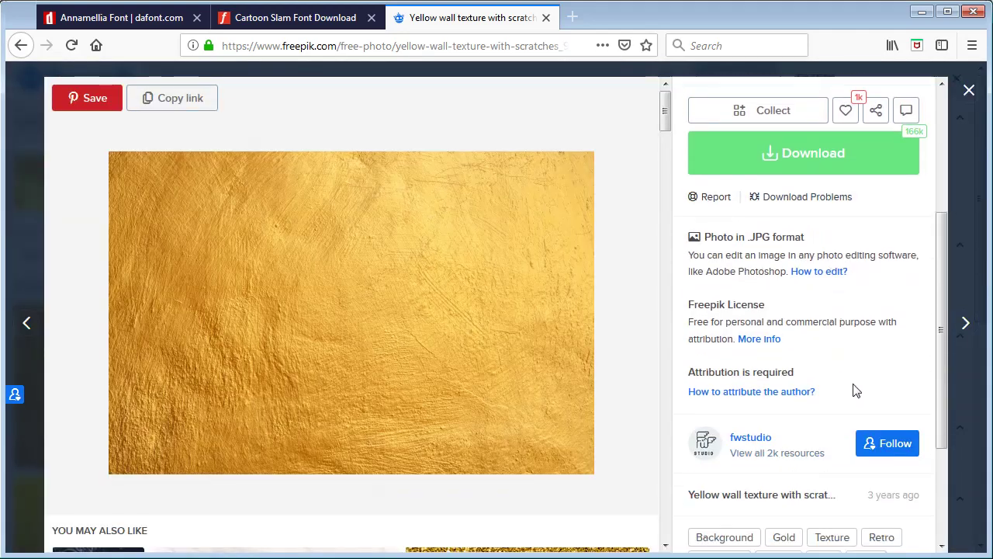
Step: Browse the fwstudio author's profile, then reopen the yellow wall texture photo
click(750, 437)
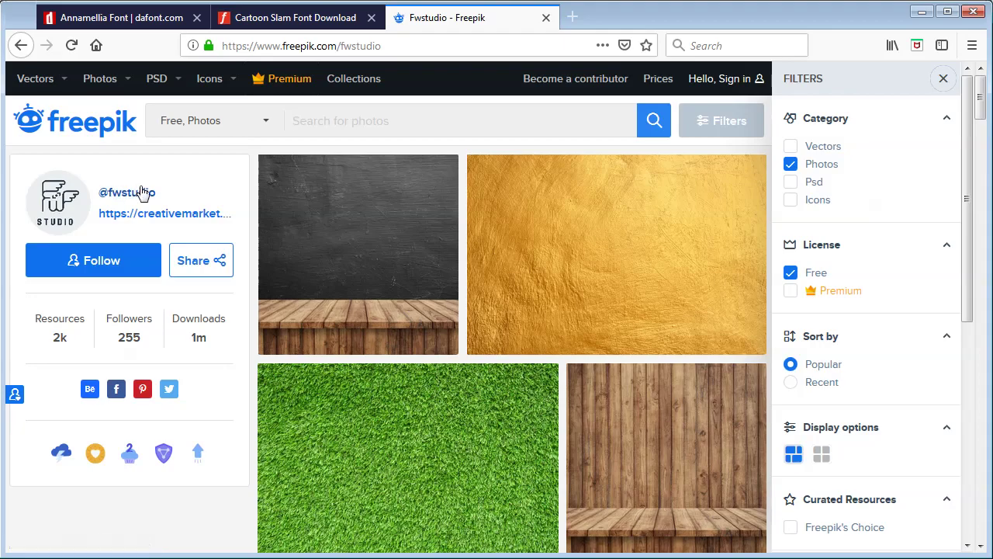
scroll(689, 245, down, 4)
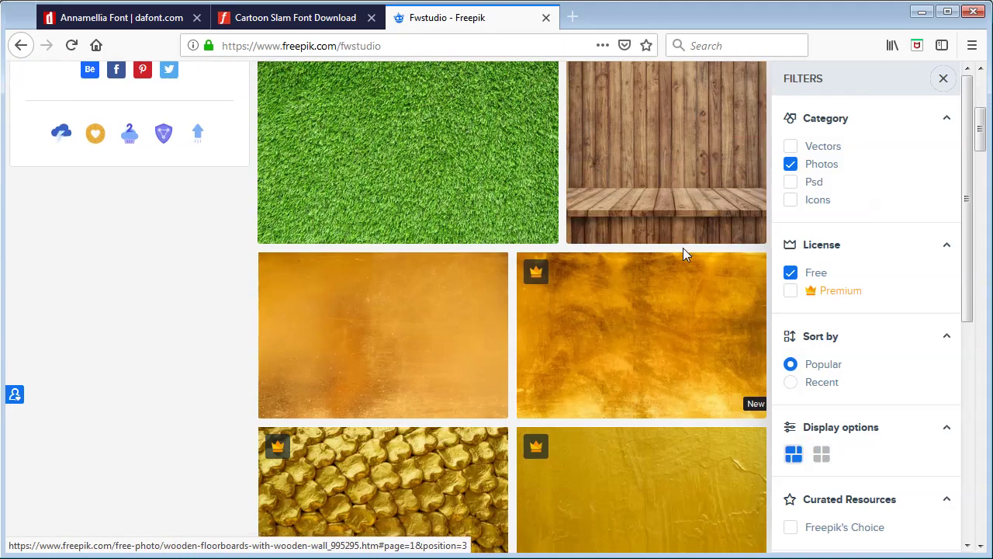
scroll(682, 248, down, 10)
scroll(676, 259, down, 6)
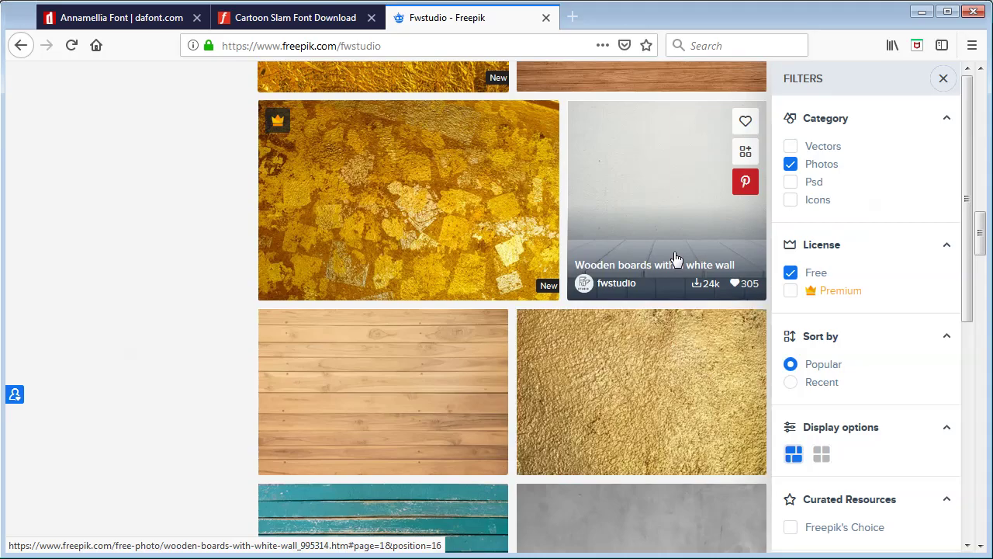
scroll(676, 264, up, 10)
scroll(677, 262, up, 10)
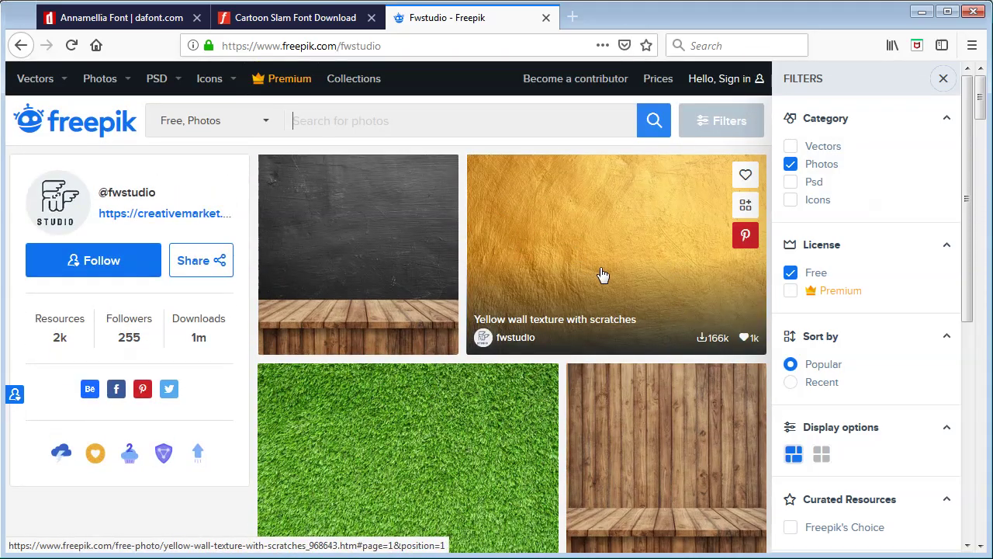
click(590, 247)
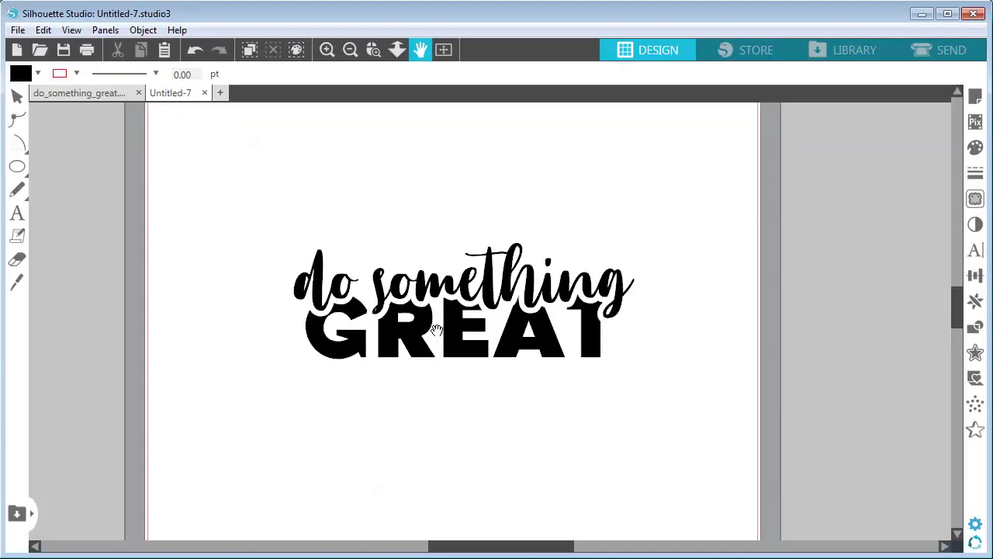
Step: Merge the downloaded yellow wall texture JPG and place it below the lettering
click(17, 30)
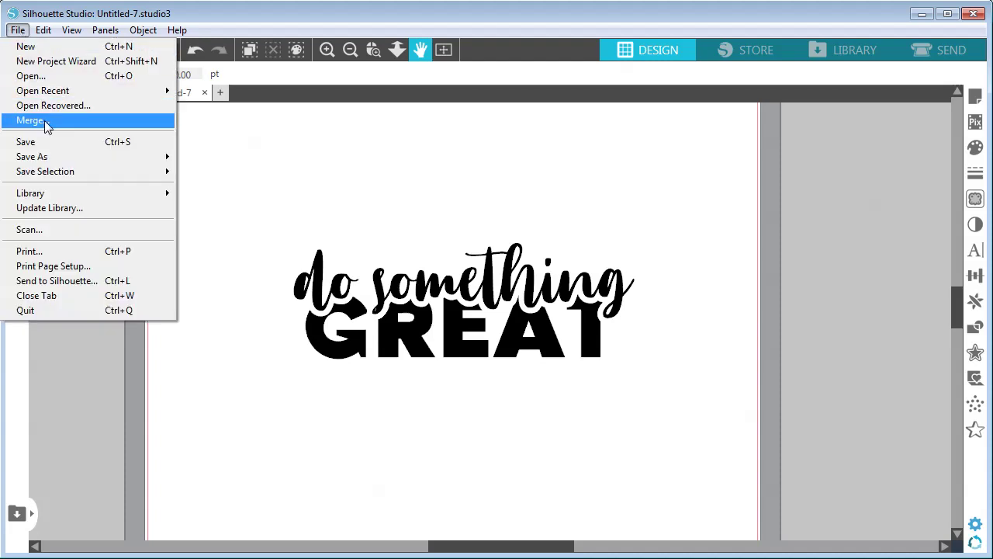
click(233, 156)
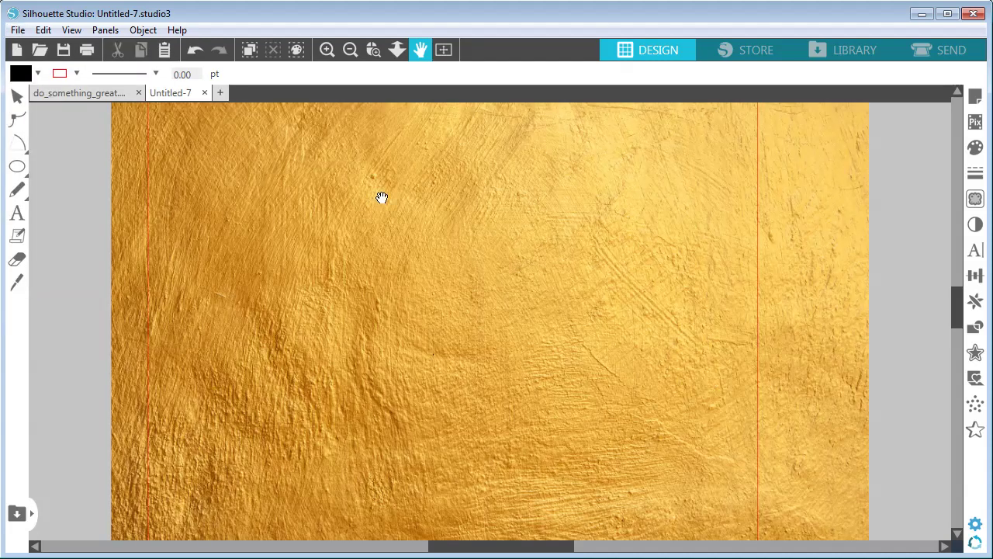
click(19, 94)
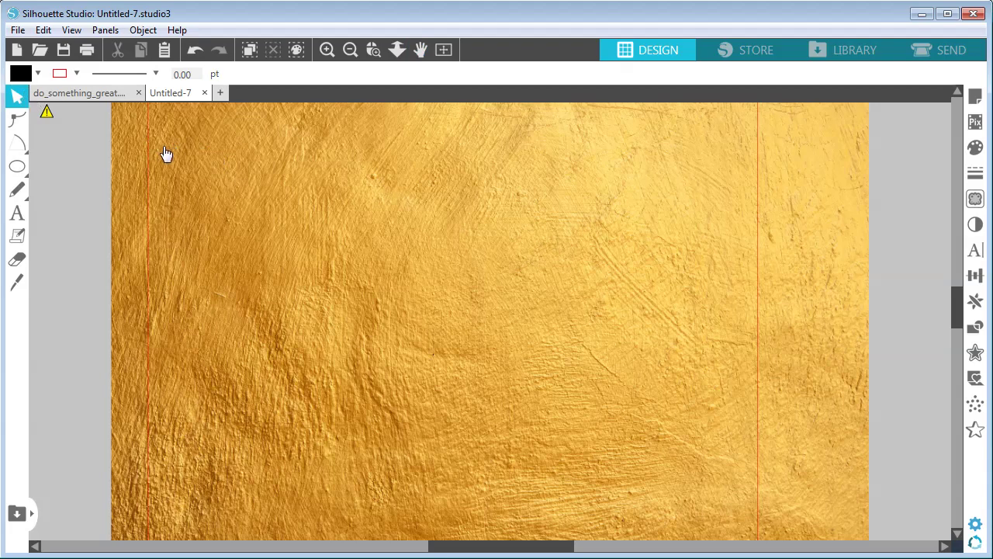
drag(206, 195, 262, 353)
click(447, 159)
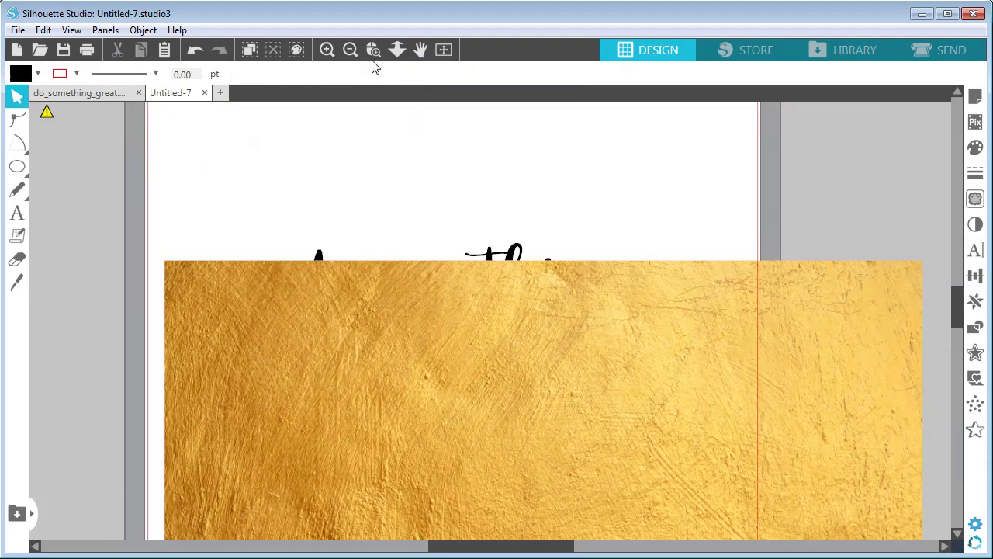
click(350, 49)
click(350, 49)
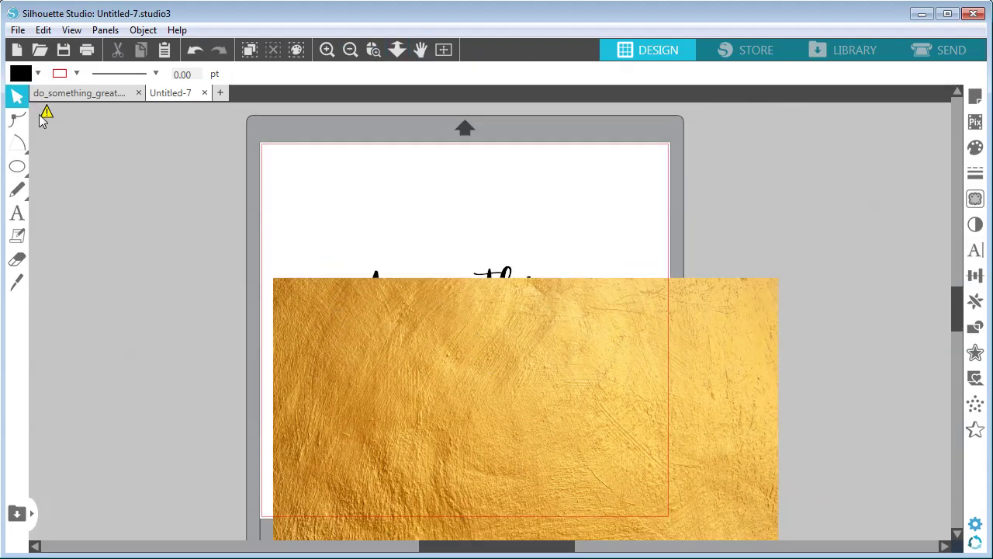
drag(319, 308, 282, 412)
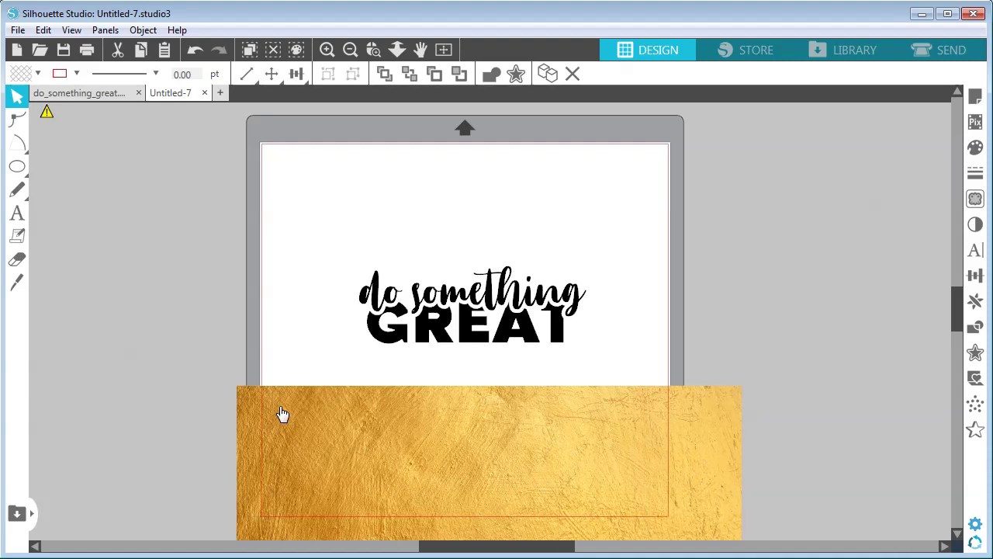
Step: Make the 'do something GREAT' text a single compound path
click(335, 308)
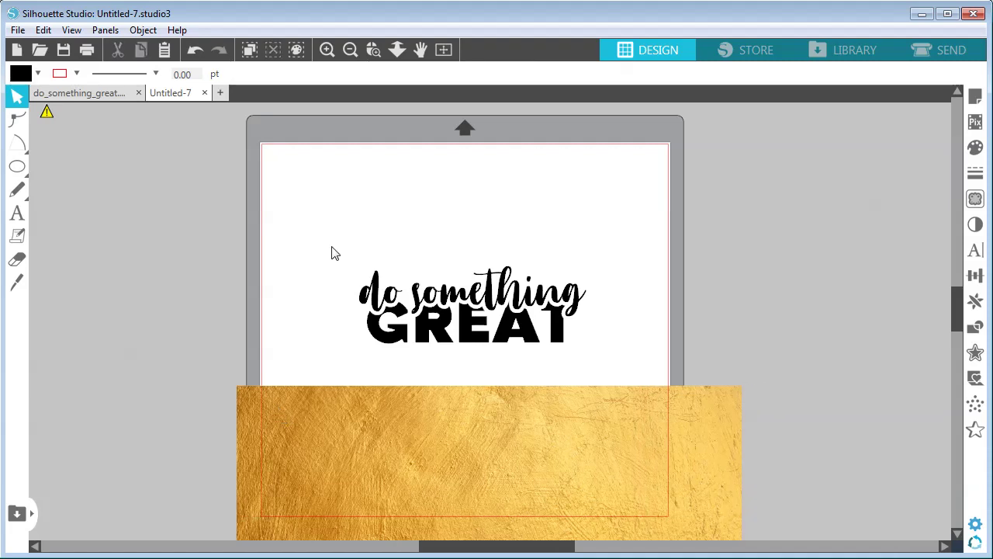
drag(331, 248, 584, 355)
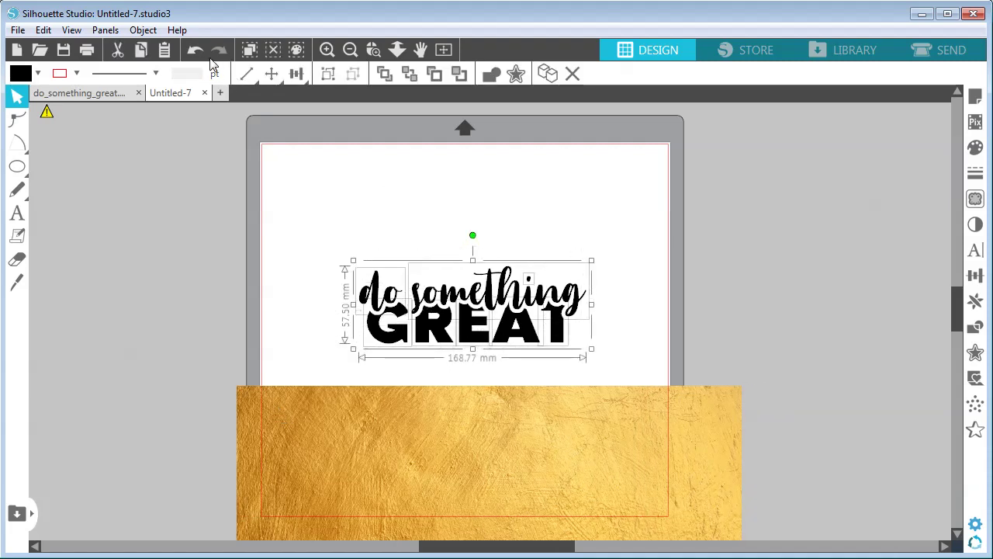
click(142, 31)
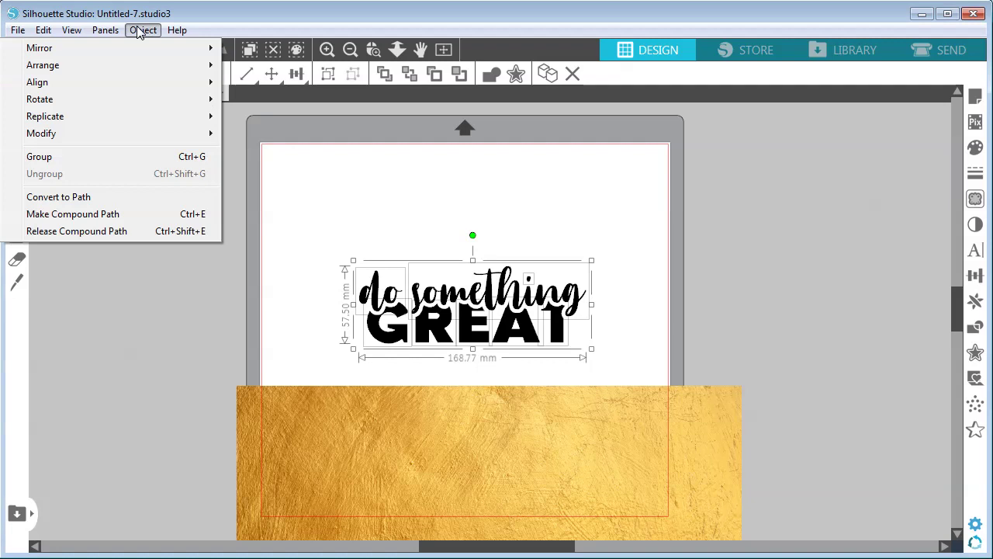
click(120, 214)
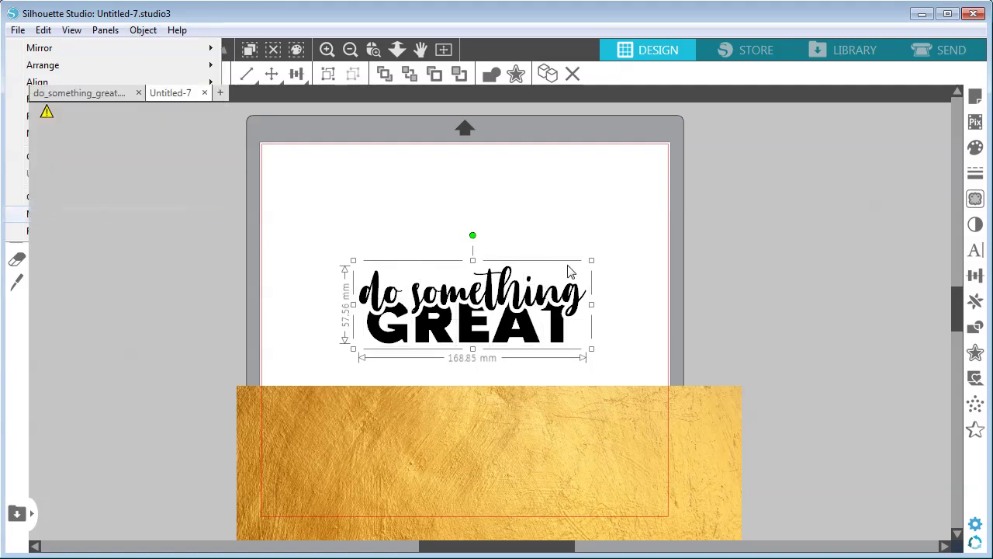
Step: Move the gold texture over the text and select both objects
drag(552, 461, 508, 282)
drag(160, 152, 782, 471)
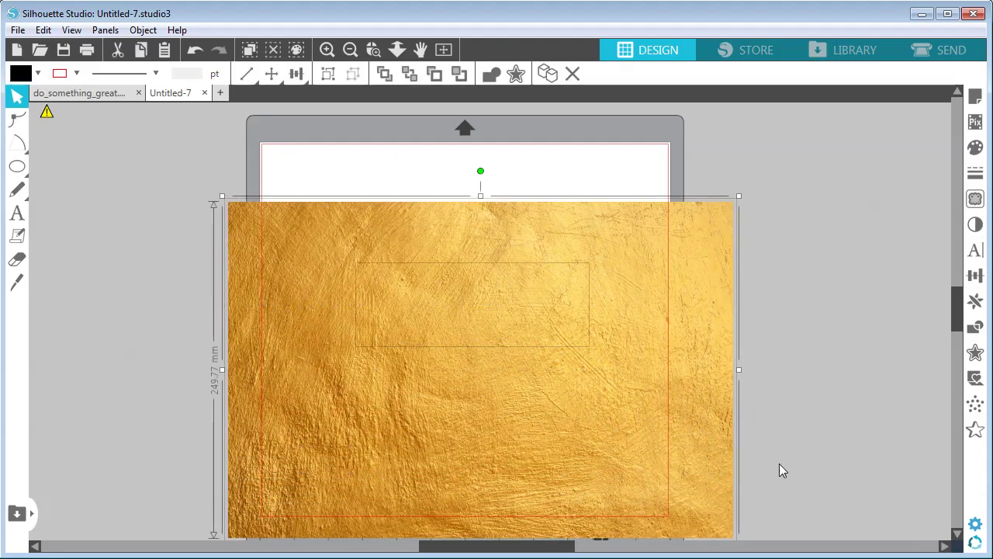
click(980, 330)
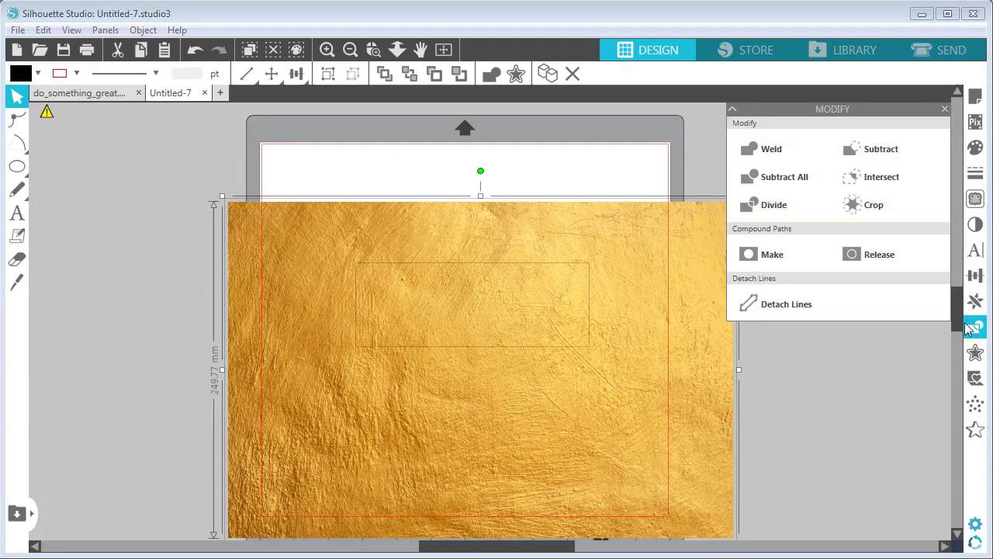
Step: Crop the gold texture to the lettering and merge the pieces into one compound path
click(883, 211)
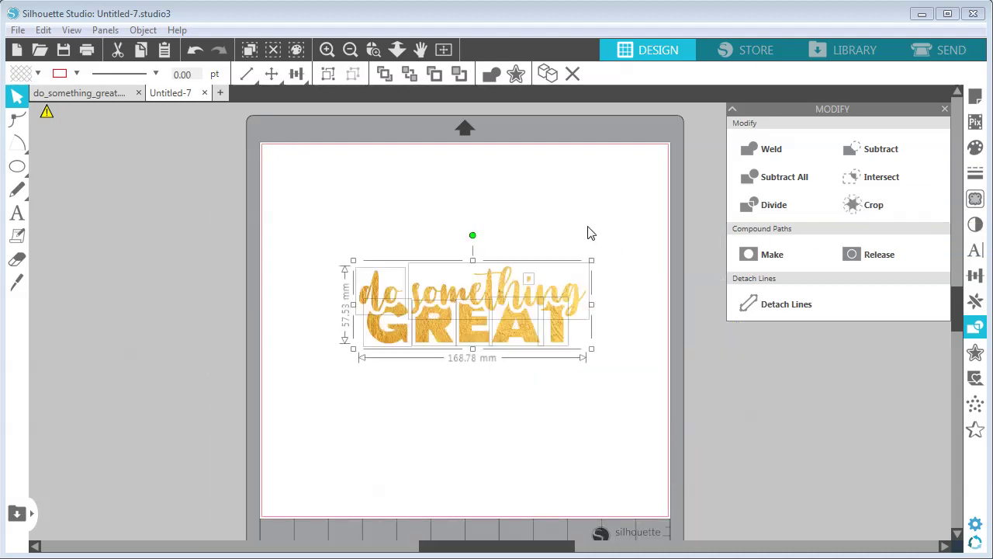
click(550, 224)
drag(314, 203, 632, 360)
click(143, 29)
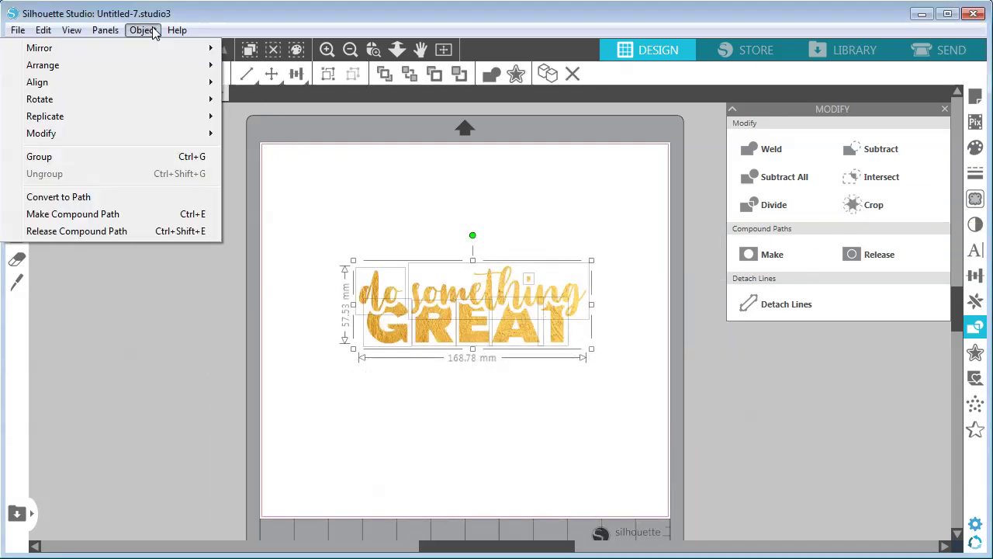
click(124, 214)
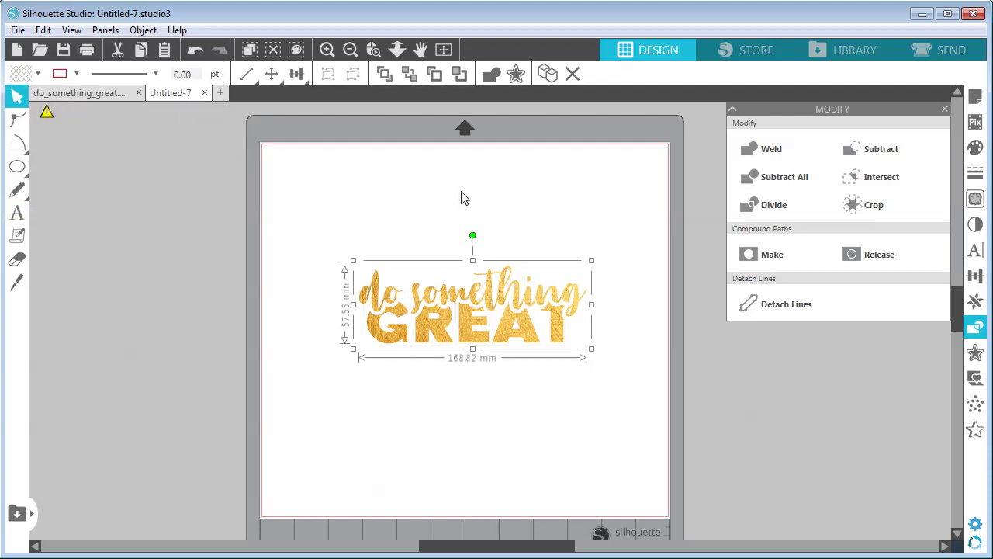
Step: Select the gold lettering close up and switch from the Modify panel to the Fill panel
click(326, 49)
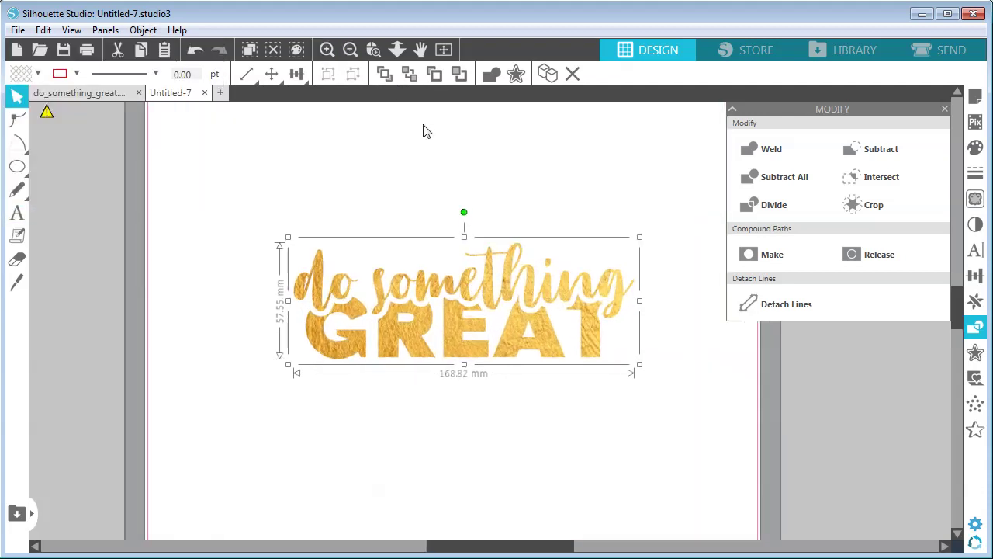
click(543, 162)
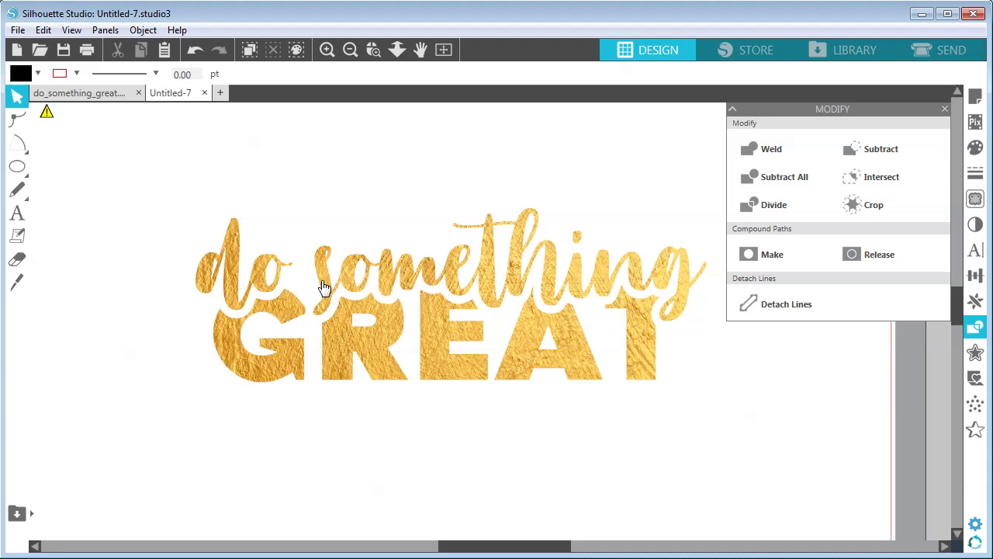
click(323, 287)
click(503, 159)
click(527, 240)
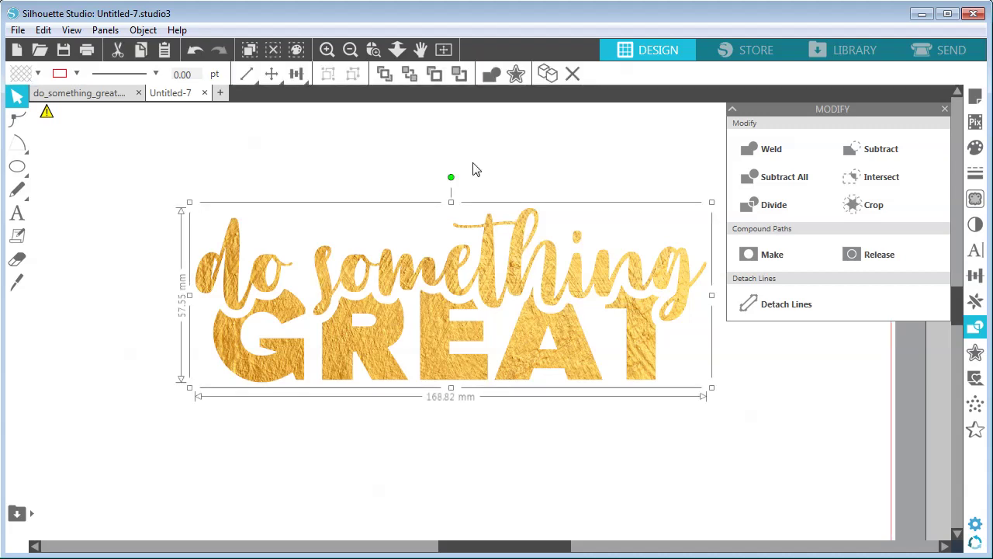
click(474, 194)
click(519, 333)
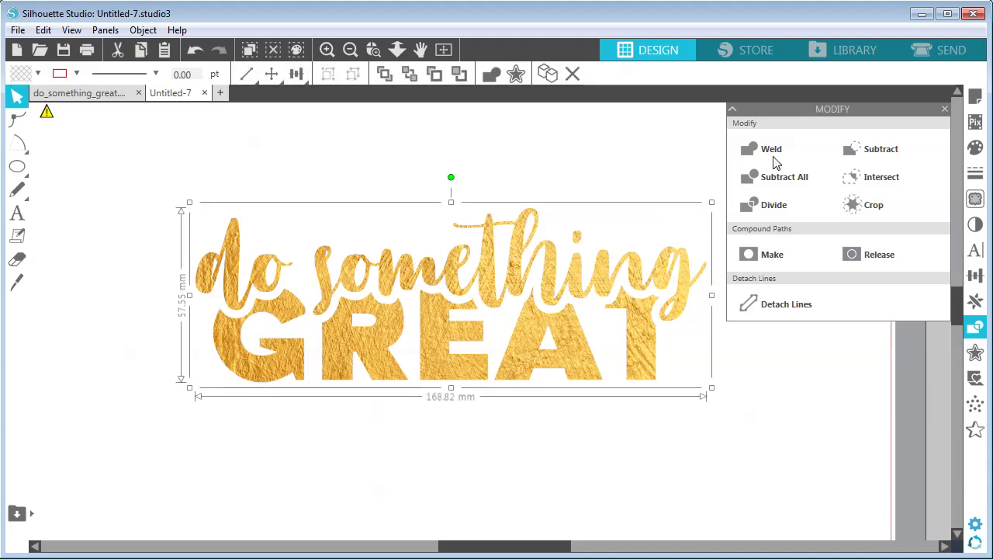
click(945, 110)
click(976, 148)
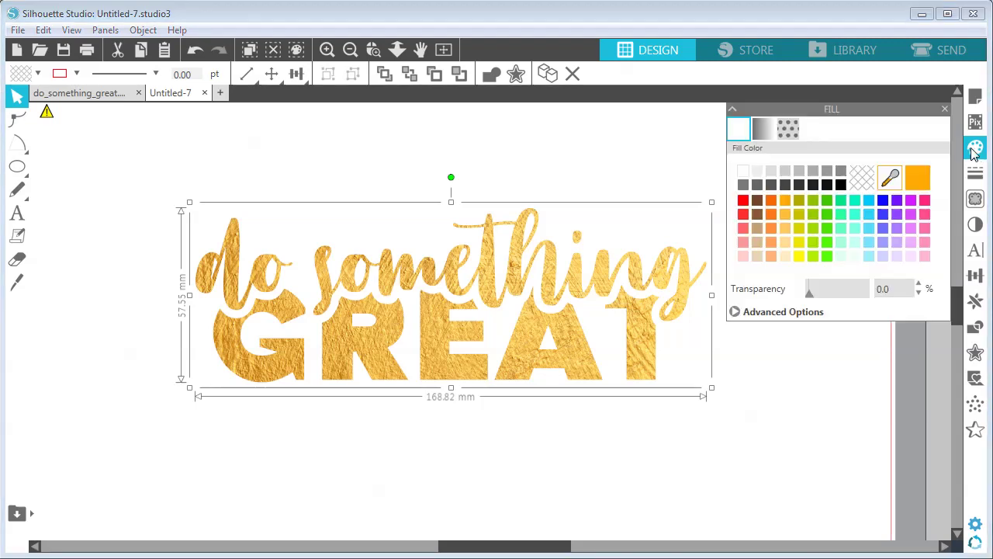
Step: Set the lettering fill to a pattern scaled to 69%
click(787, 128)
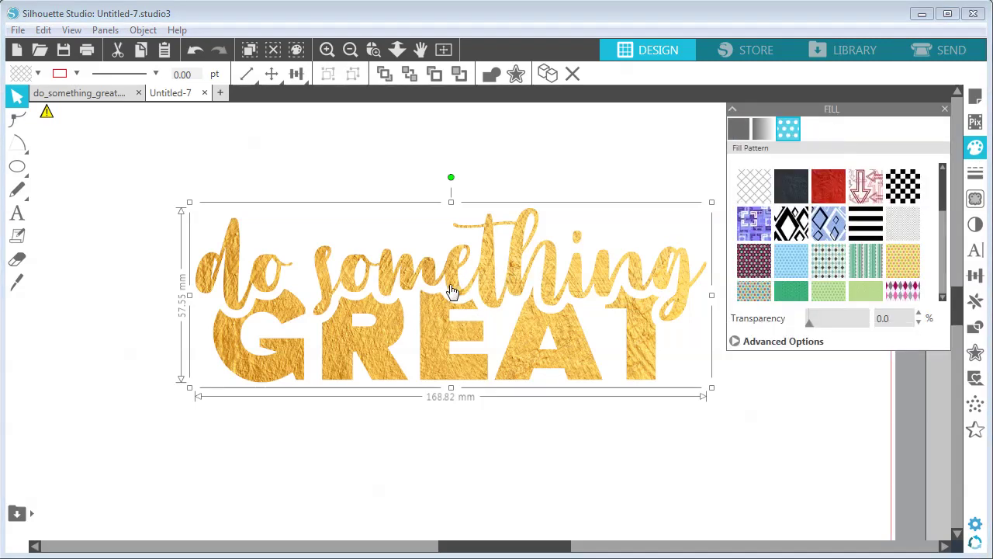
click(735, 341)
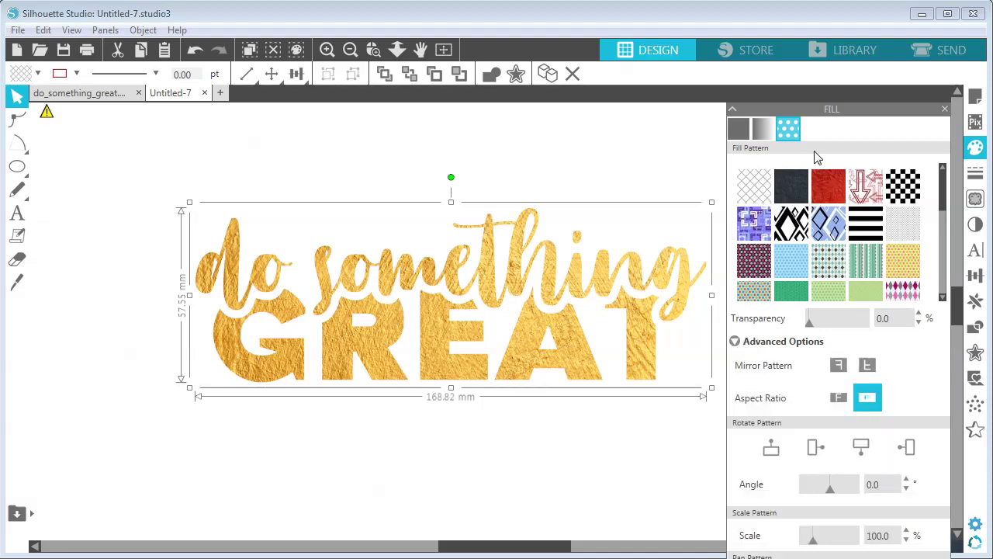
drag(814, 115, 807, 45)
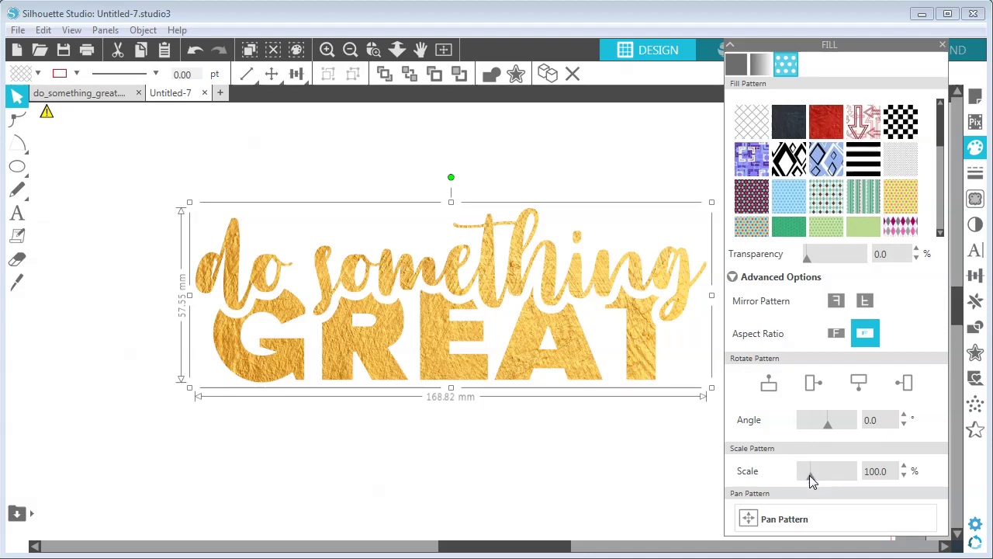
drag(809, 475, 807, 474)
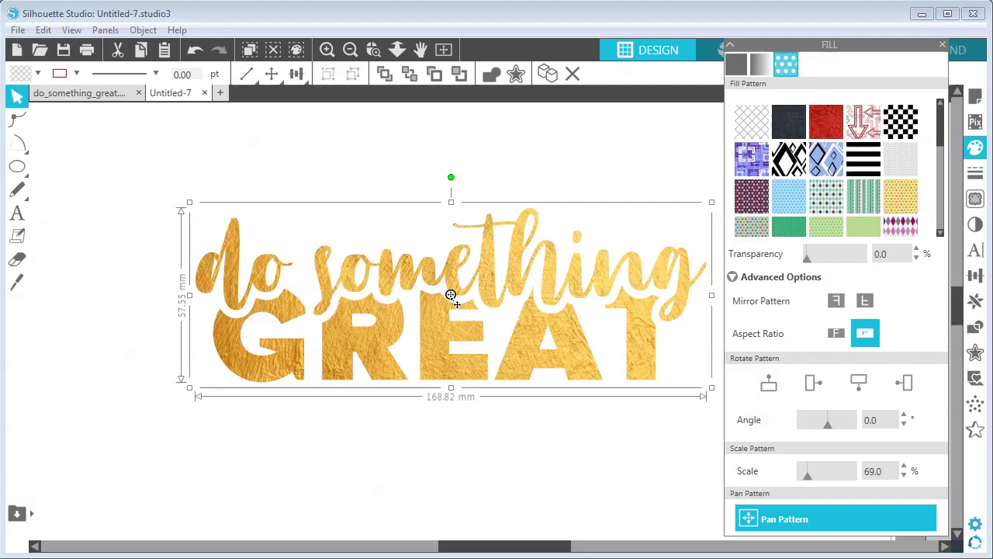
Step: Pan the gold pattern downward inside the letters, then deselect
drag(452, 312, 440, 347)
double_click(440, 347)
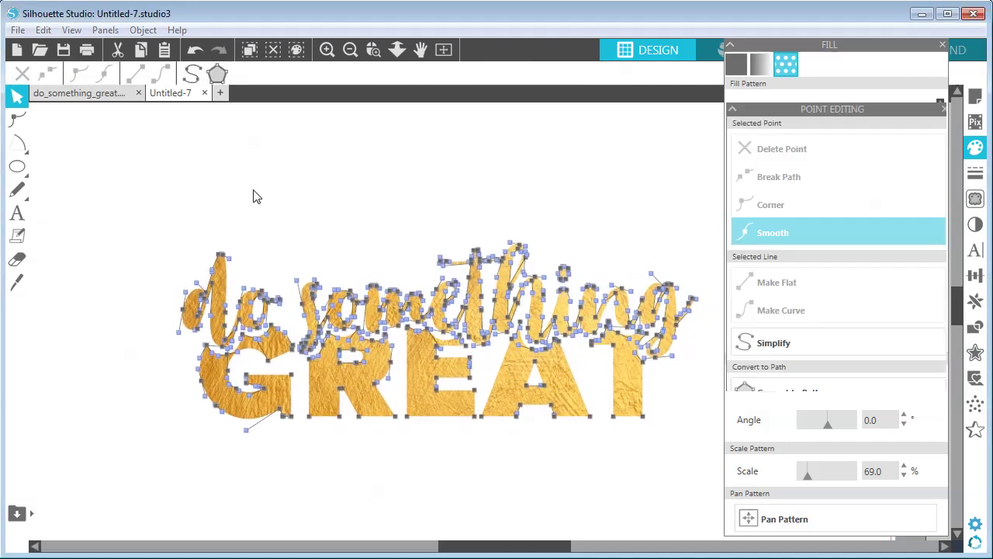
click(411, 323)
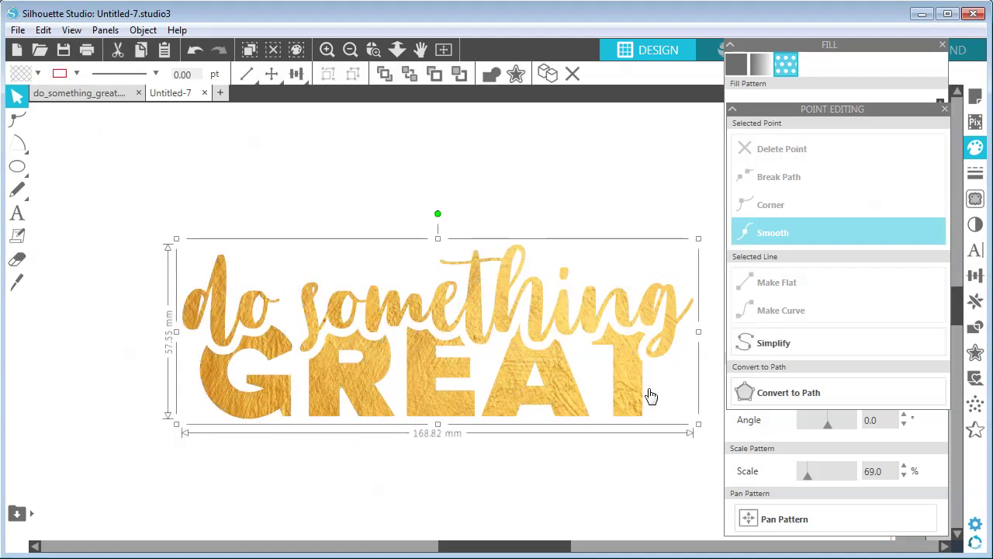
click(788, 519)
drag(438, 331, 442, 353)
click(509, 160)
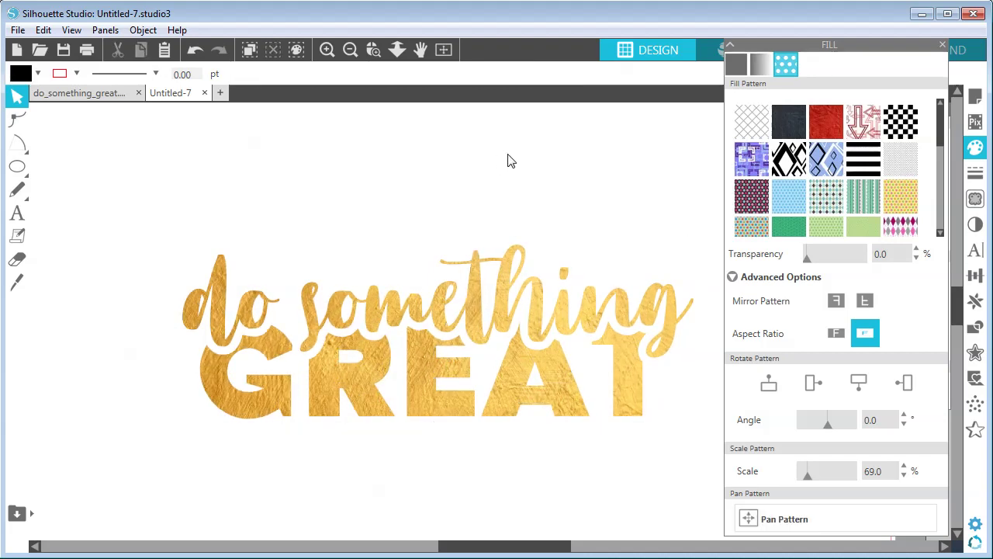
Step: Check the program version under Help > About
click(350, 49)
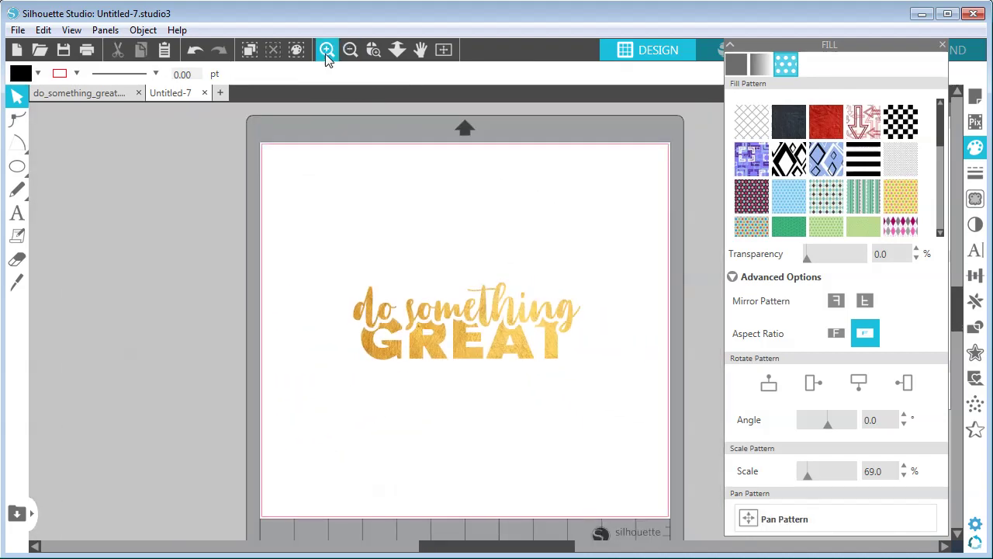
click(326, 51)
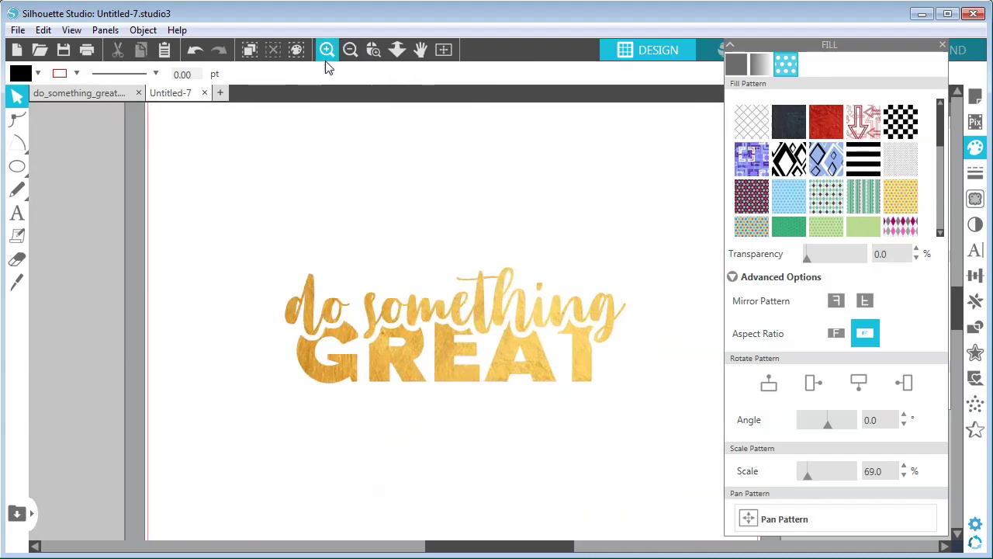
click(177, 30)
click(171, 186)
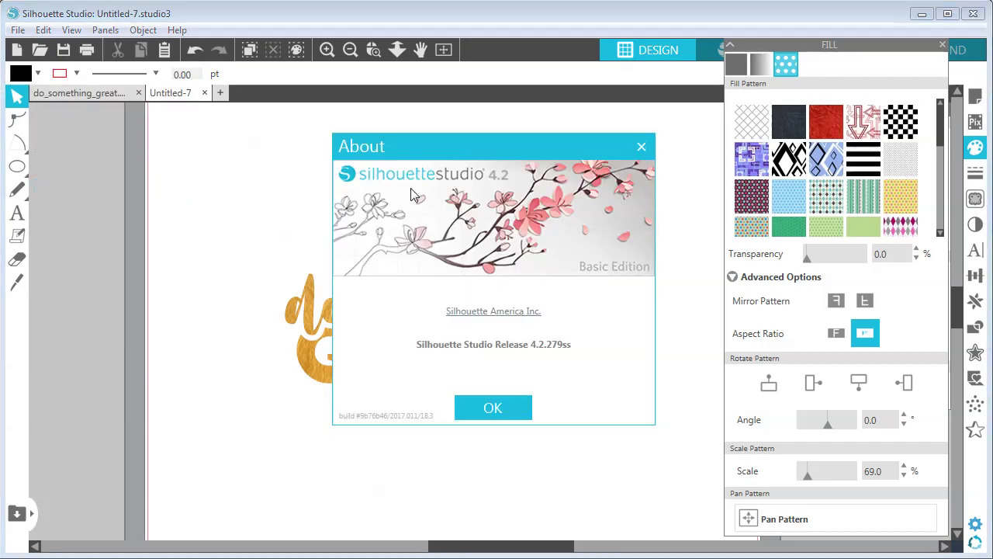
click(510, 410)
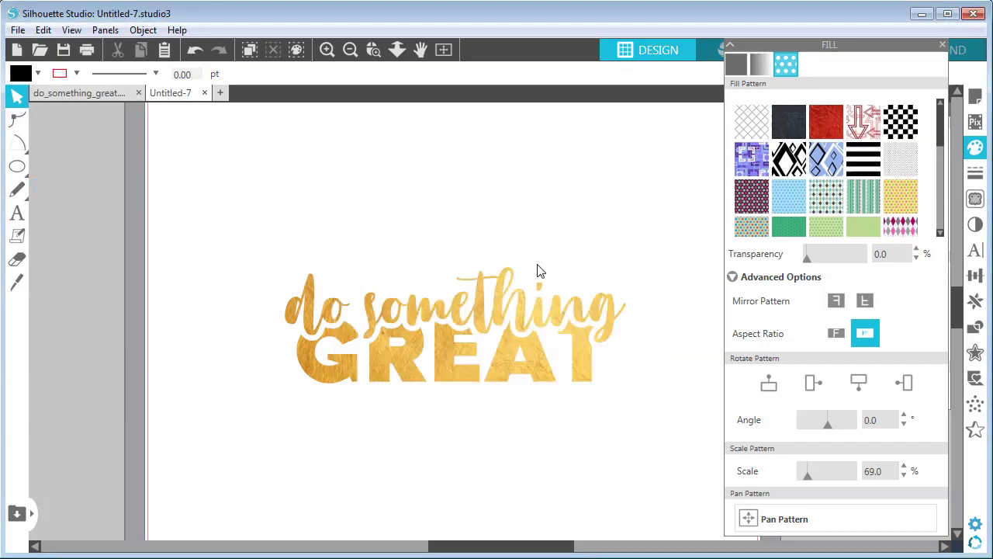
Step: Close the Fill and Point Editing panels, leaving the gold lettering in view
click(326, 50)
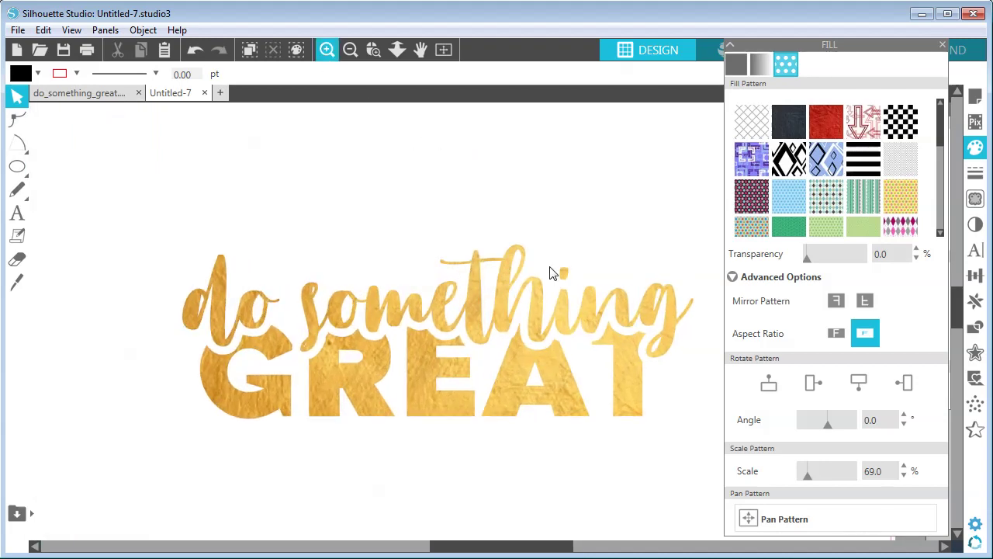
click(326, 51)
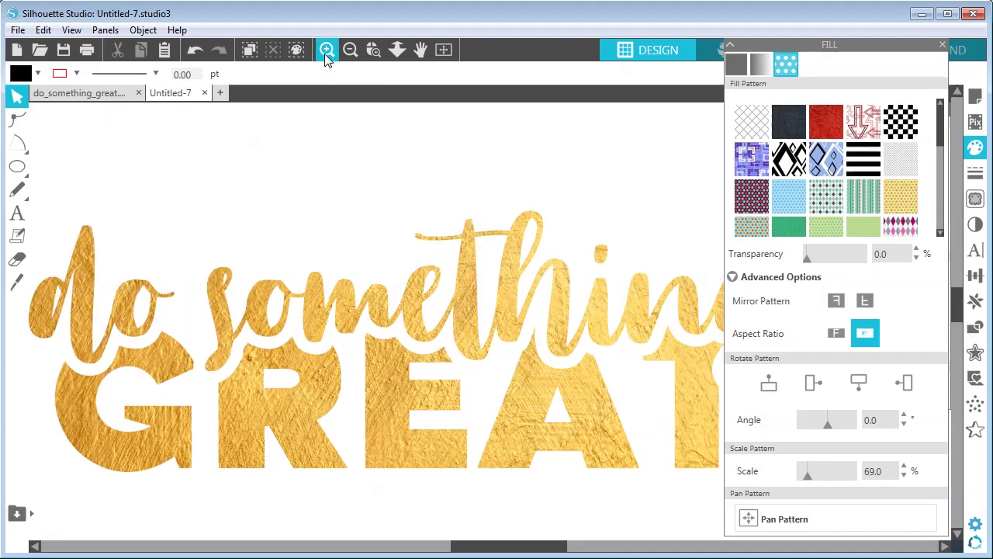
click(350, 51)
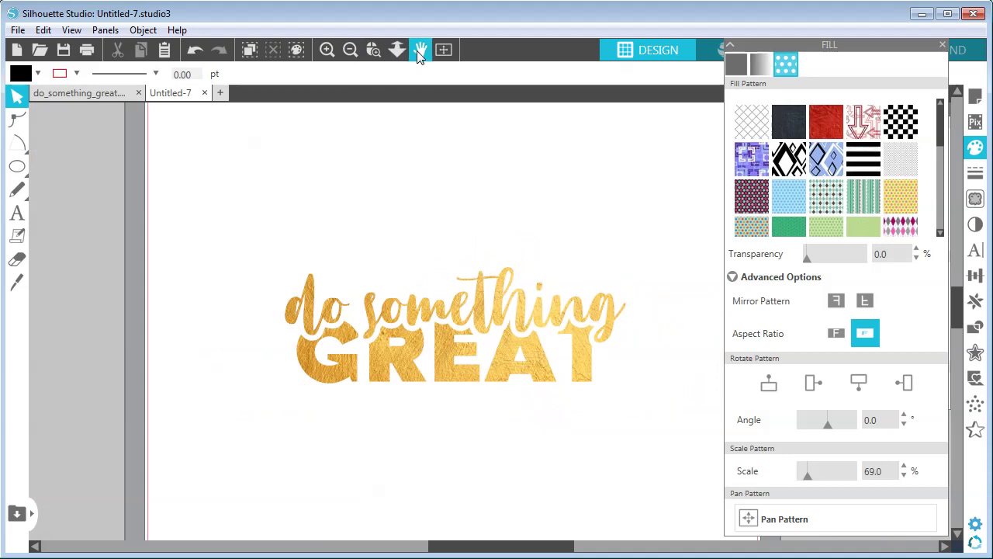
click(419, 51)
click(943, 46)
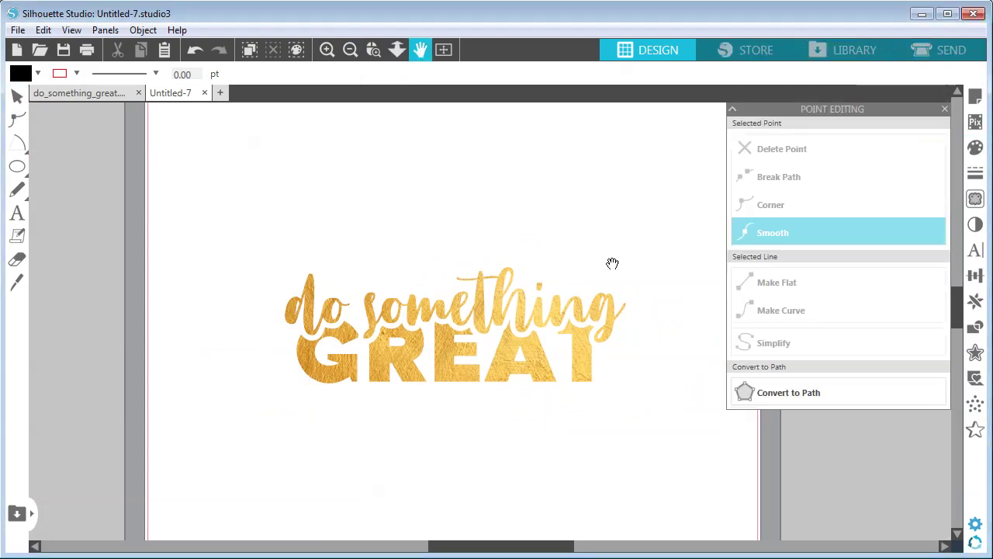
click(945, 108)
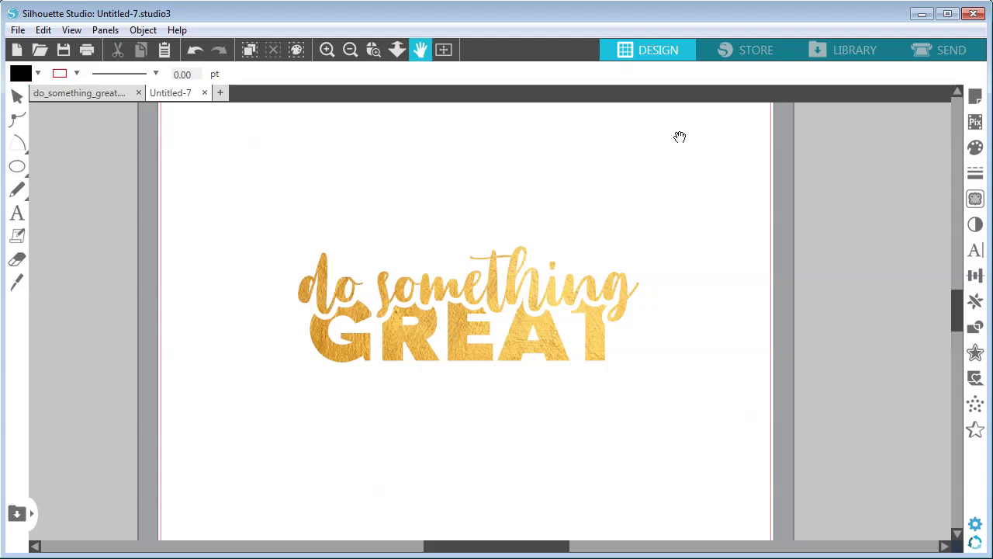
click(935, 53)
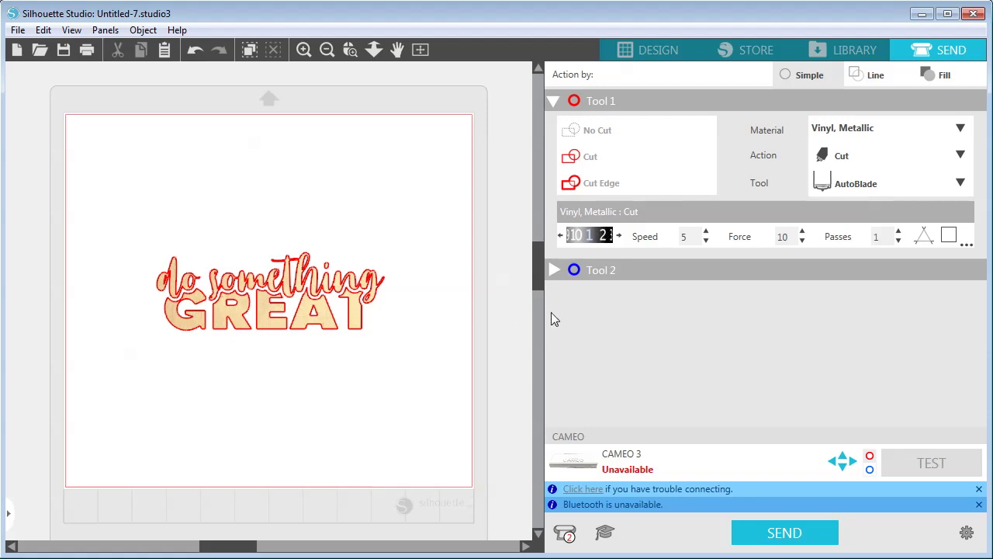
click(652, 51)
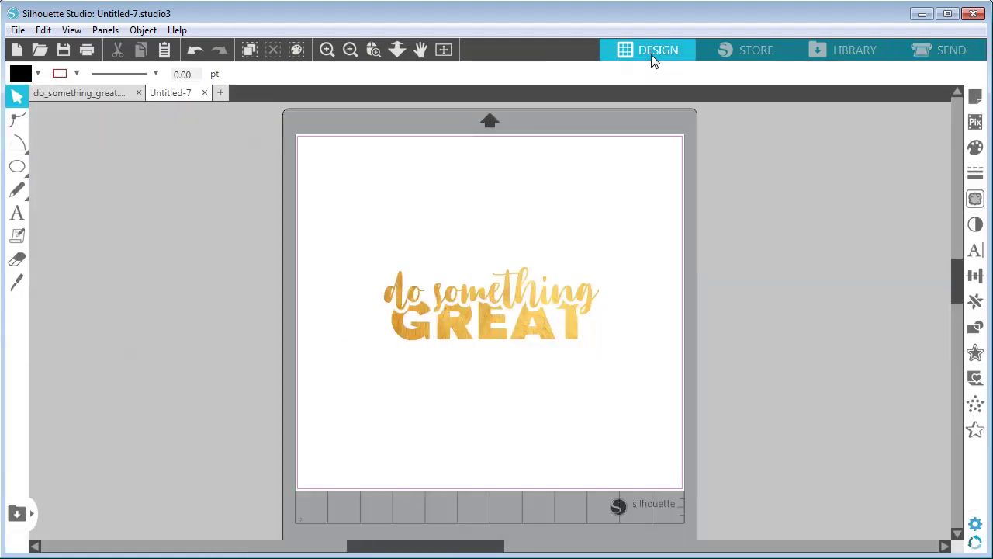
click(327, 50)
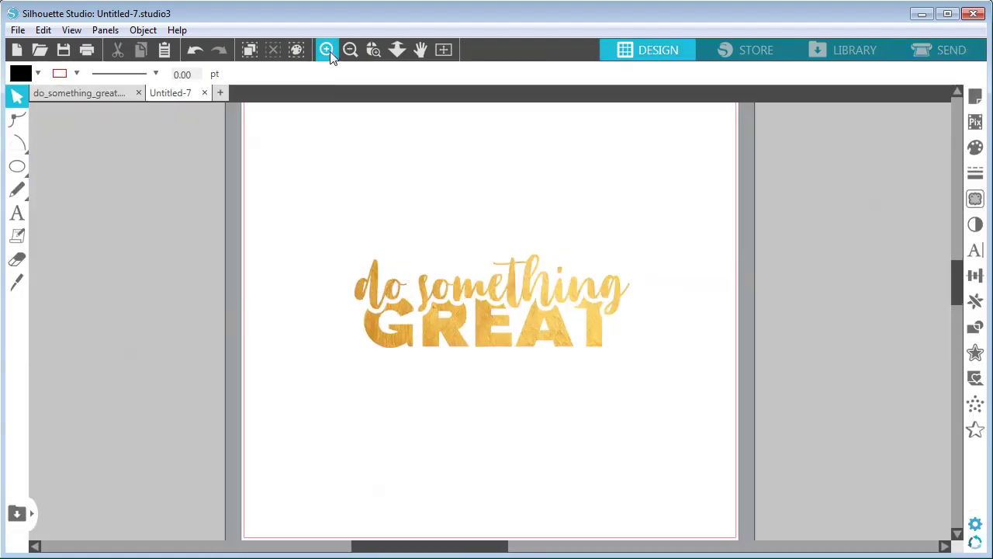
click(420, 50)
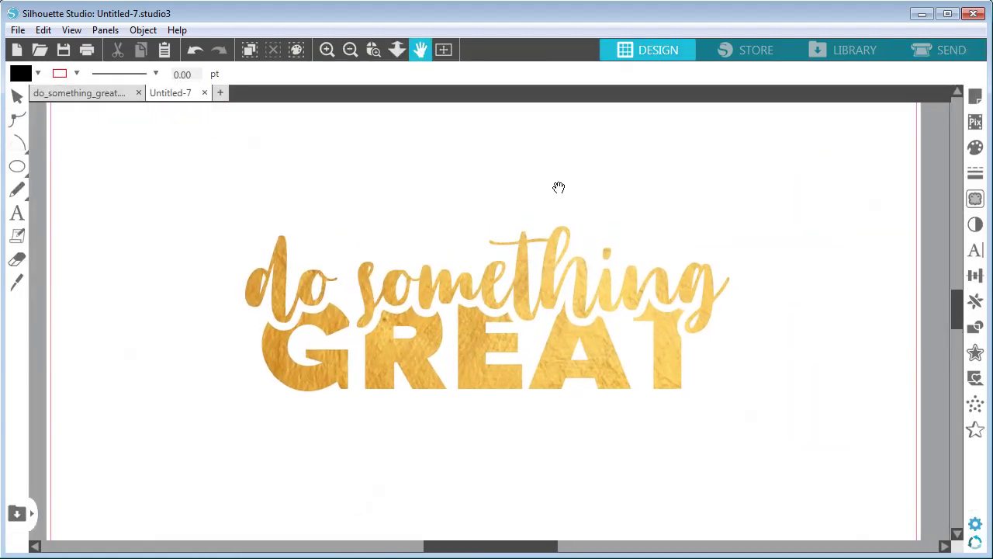
click(327, 49)
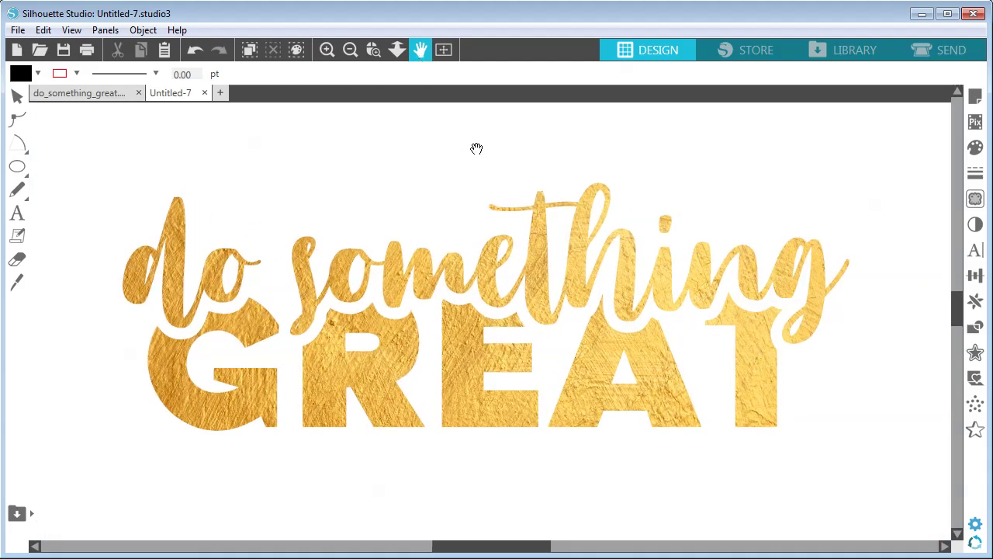